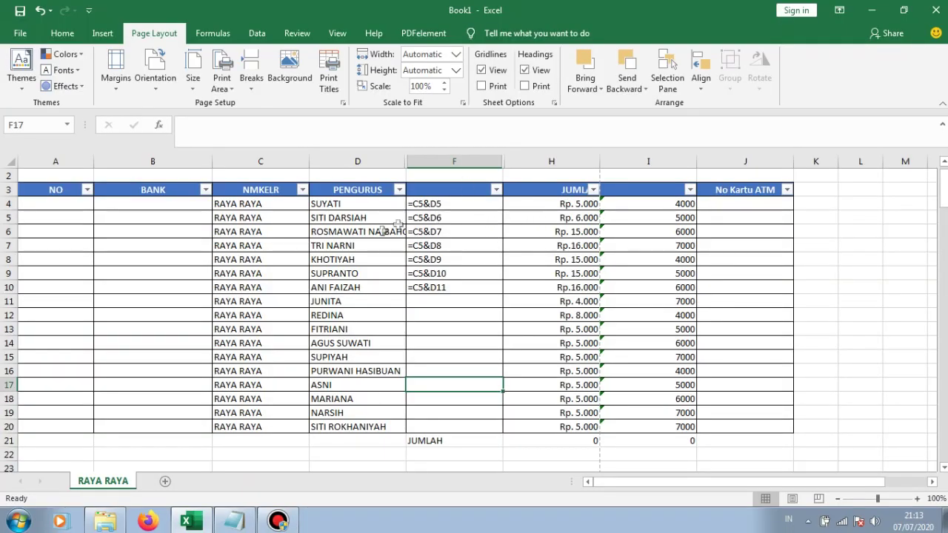
Inspect cell C9 and the unevaluated text formulas in F4, F6 and F5.
{"action": "left_click", "coordinate": [297, 275]}
{"action": "left_click", "coordinate": [436, 205]}
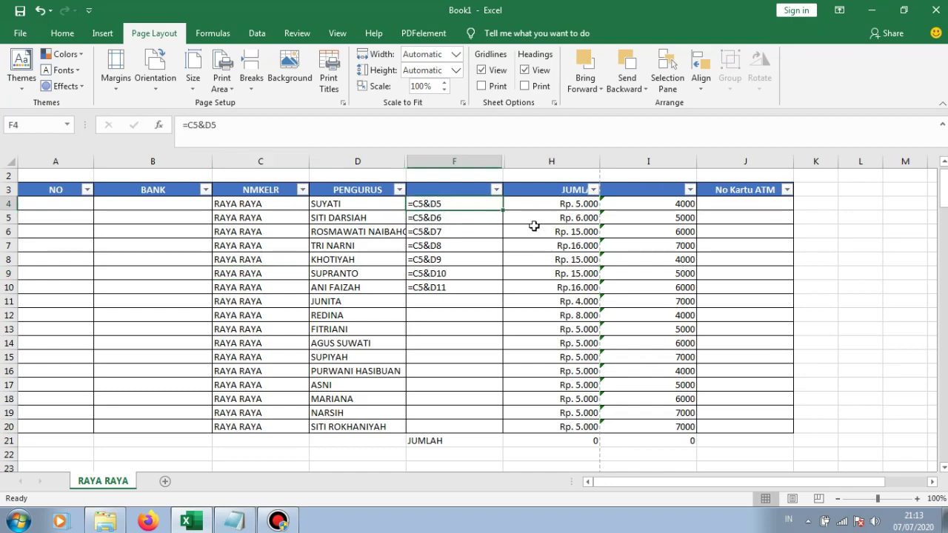
{"action": "left_click_drag", "start_coordinate": [690, 480], "coordinate": [635, 482]}
{"action": "left_click", "coordinate": [460, 234]}
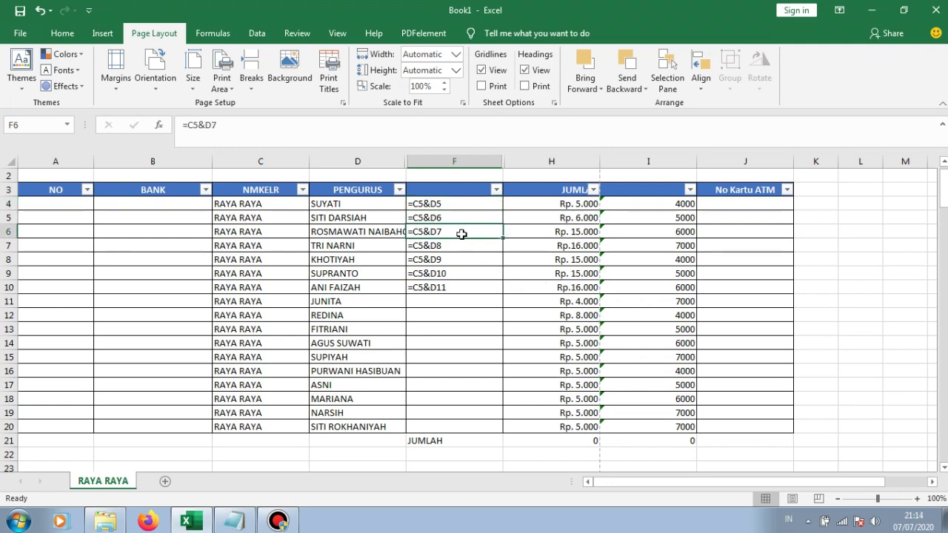
{"action": "left_click", "coordinate": [435, 328]}
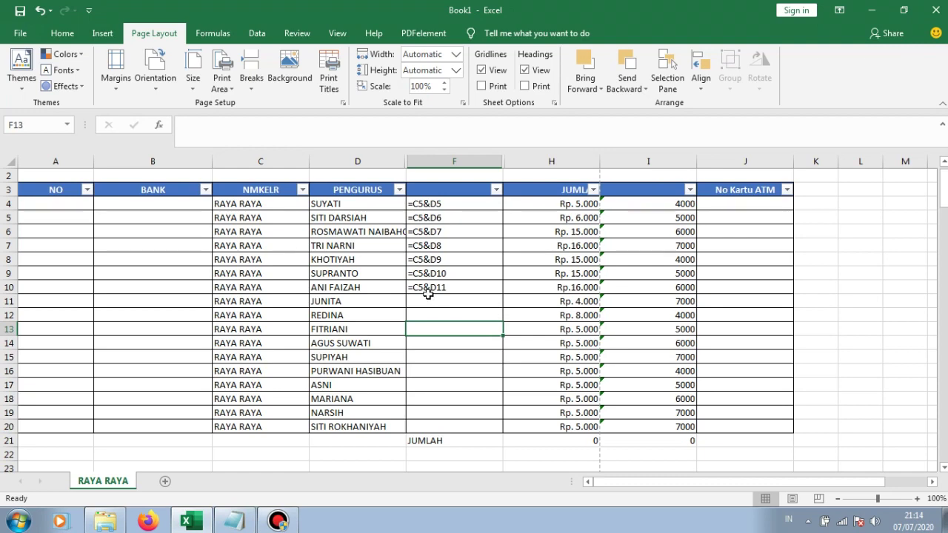
{"action": "key", "text": "ctrl+z"}
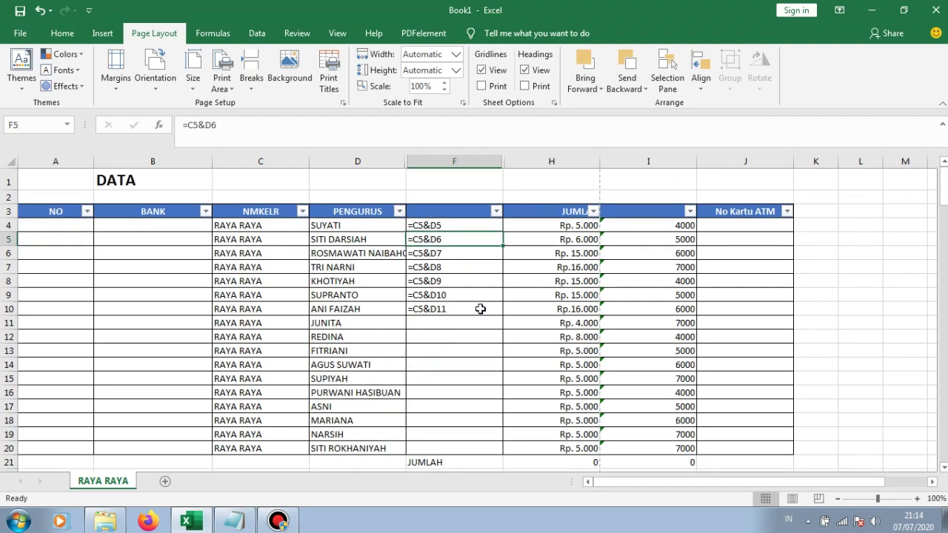
{"action": "left_click", "coordinate": [444, 295]}
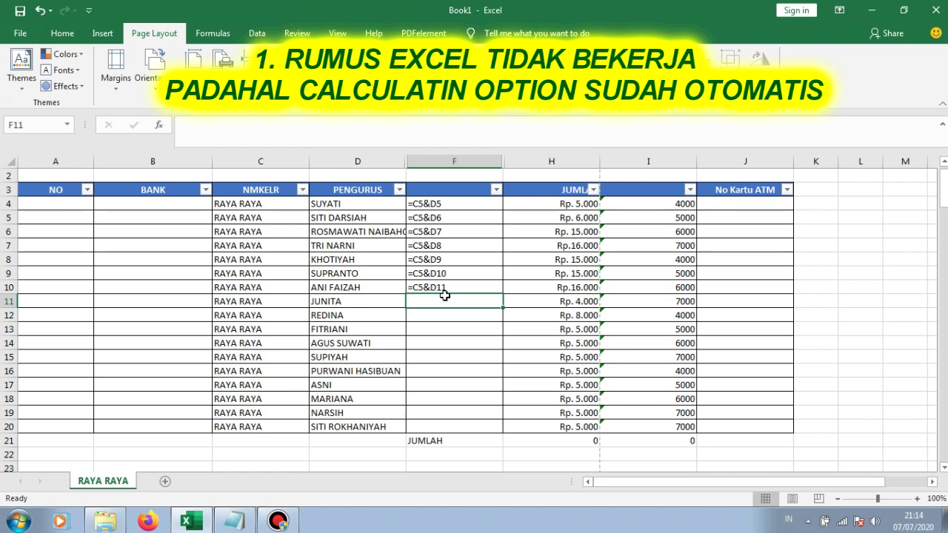
{"action": "left_click", "coordinate": [498, 218]}
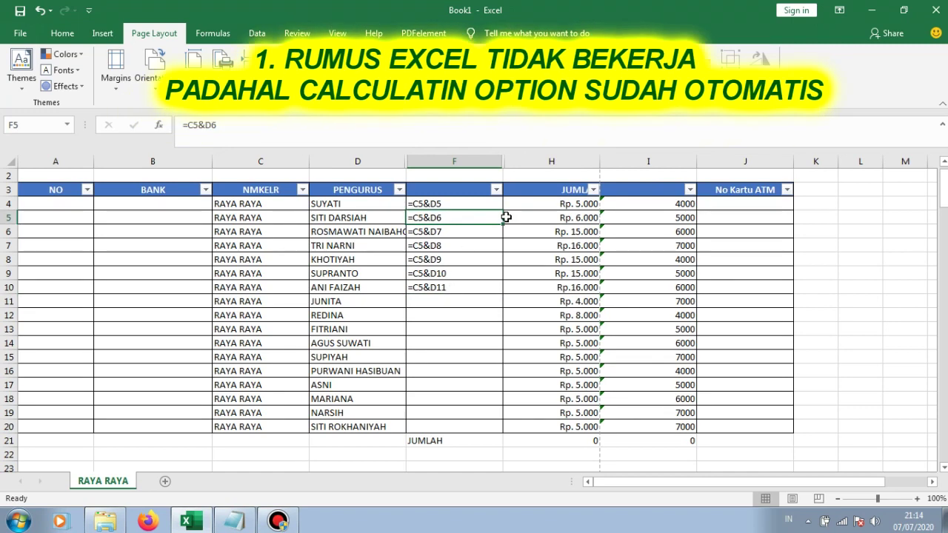
{"action": "scroll", "coordinate": [474, 335], "scroll_direction": "down", "scroll_amount": 3}
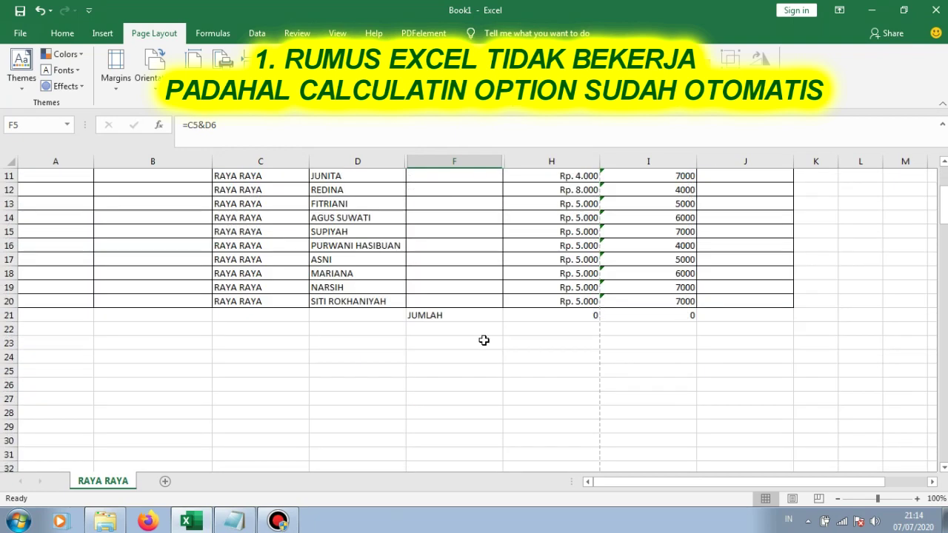
{"action": "scroll", "coordinate": [482, 338], "scroll_direction": "up", "scroll_amount": 4}
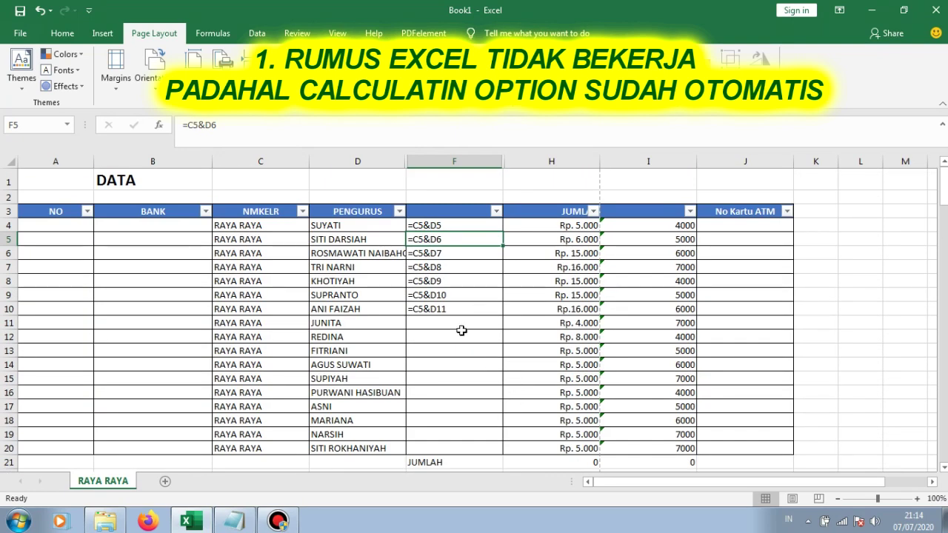
Recheck F4's formula, then begin a new formula with = in cell F11.
{"action": "left_click", "coordinate": [454, 226]}
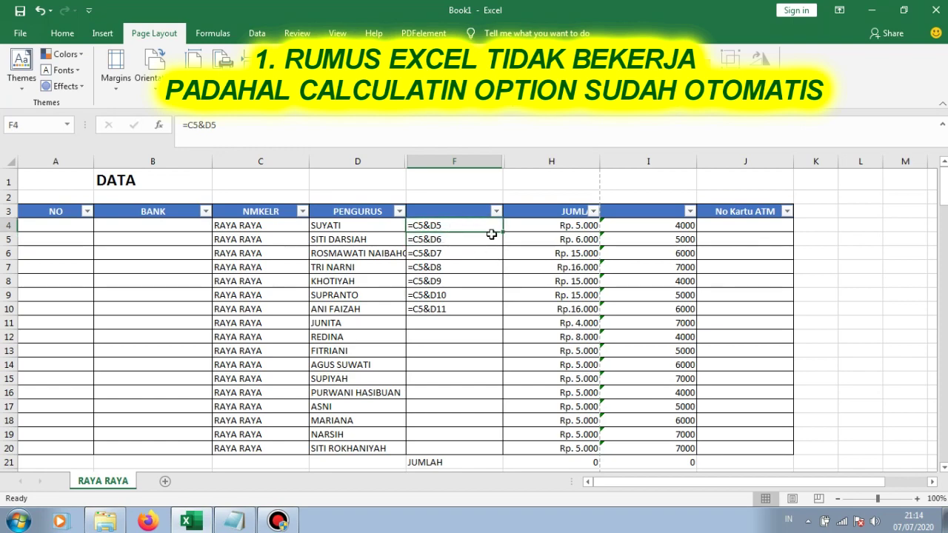
{"action": "scroll", "coordinate": [444, 263], "scroll_direction": "down", "scroll_amount": 1}
{"action": "scroll", "coordinate": [459, 267], "scroll_direction": "up", "scroll_amount": 1}
{"action": "left_click", "coordinate": [449, 320]}
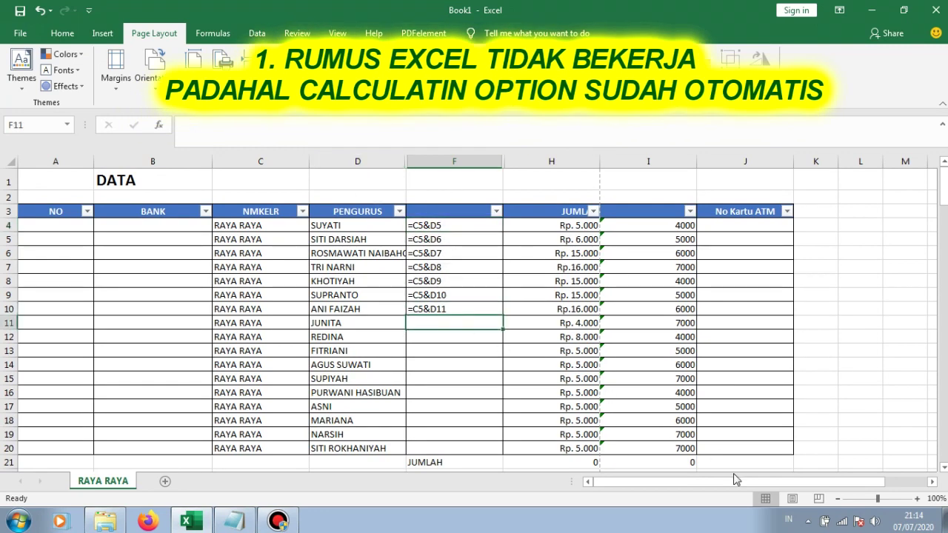
{"action": "type", "text": "="}
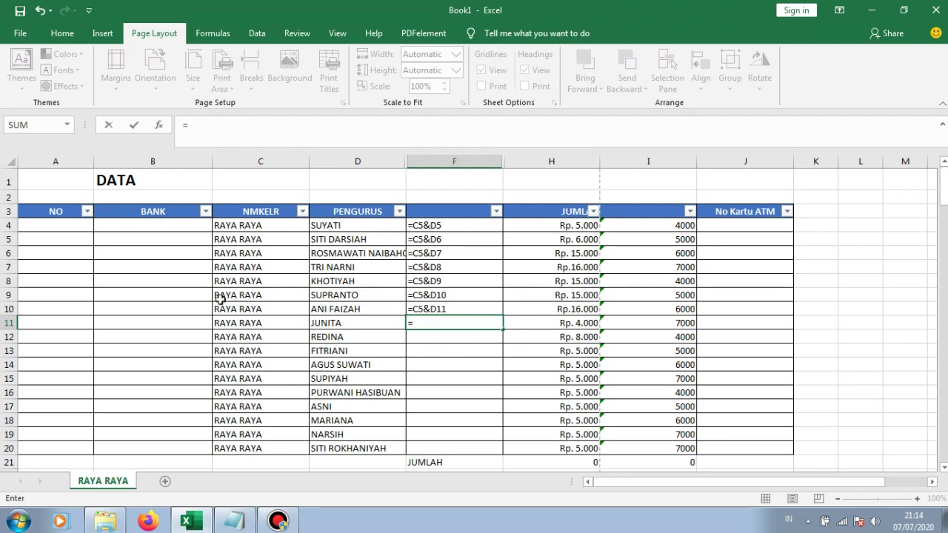
Enter =C11&D11 in F11 to join C11 and D11.
{"action": "left_click", "coordinate": [235, 323]}
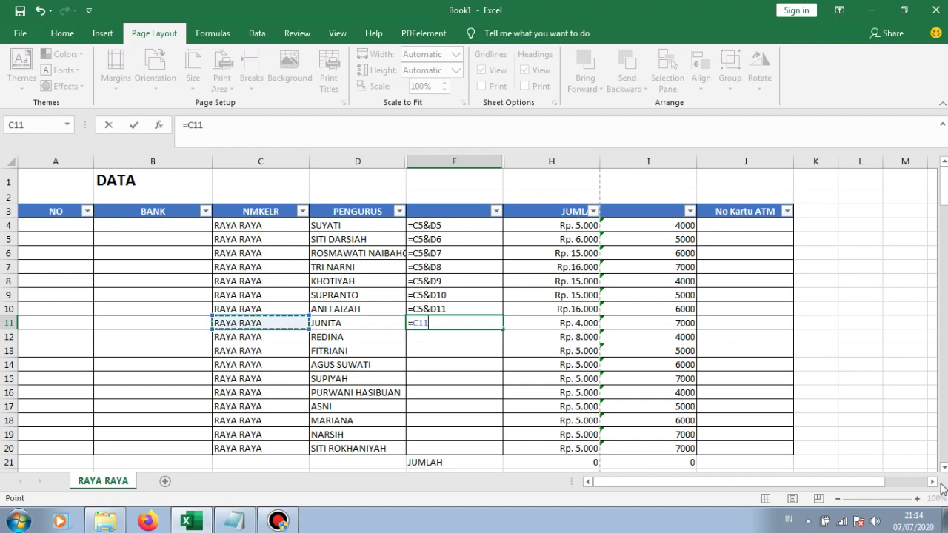
{"action": "type", "text": "&"}
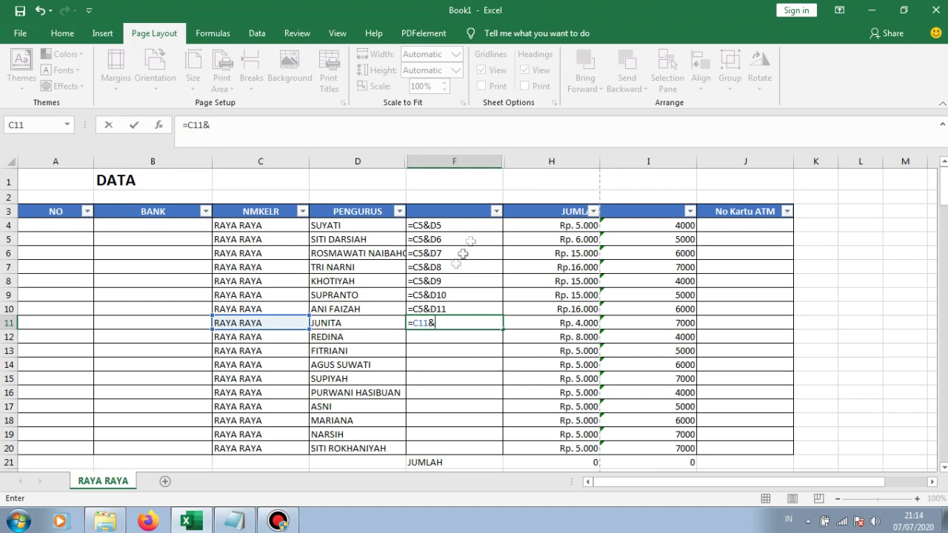
{"action": "left_click", "coordinate": [390, 324]}
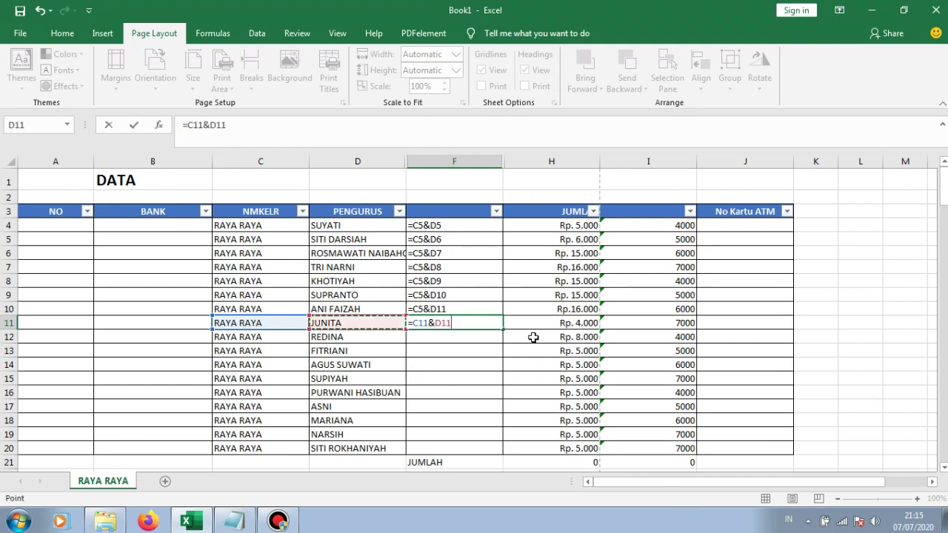
{"action": "key", "text": "Return"}
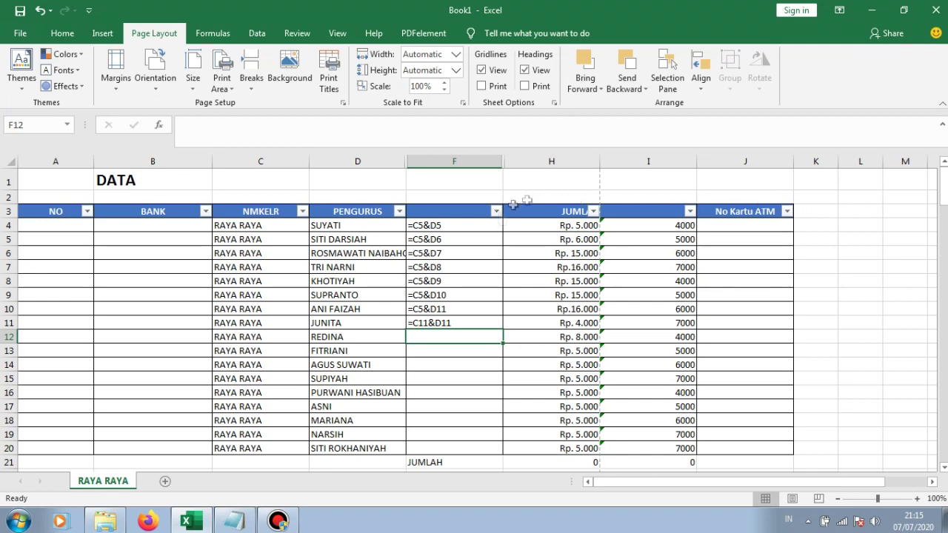
{"action": "left_click", "coordinate": [447, 225]}
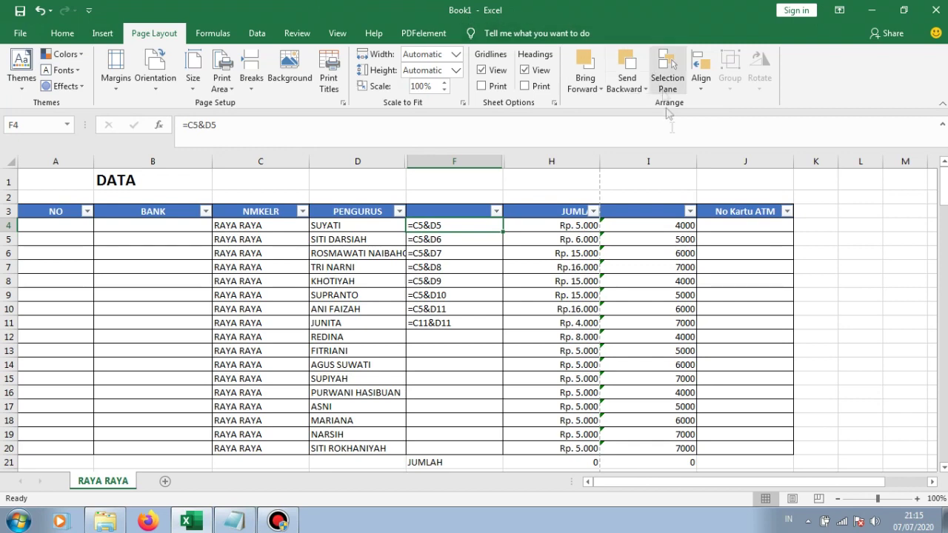
{"action": "left_click", "coordinate": [62, 34]}
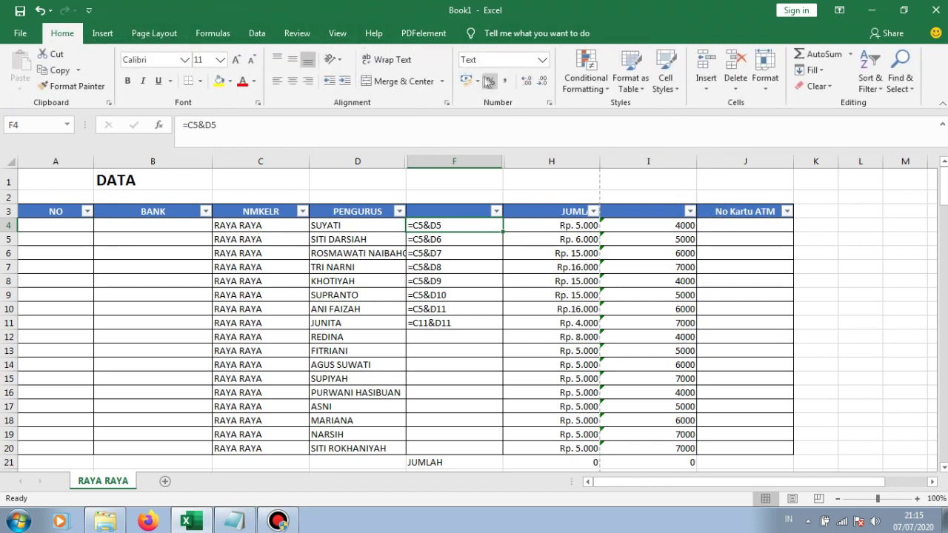
{"action": "left_click", "coordinate": [448, 239]}
{"action": "left_click", "coordinate": [448, 225]}
{"action": "left_click", "coordinate": [544, 61]}
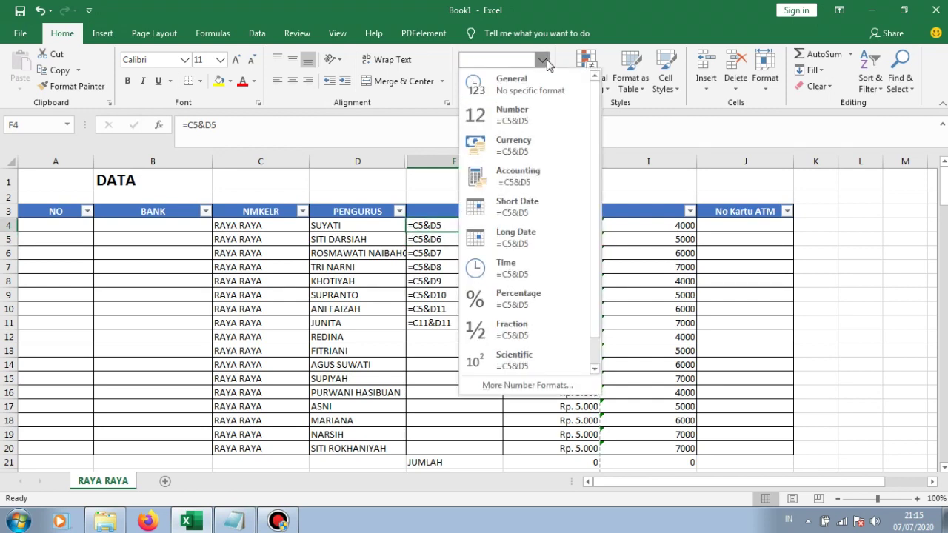
{"action": "left_click", "coordinate": [511, 80]}
{"action": "key", "text": "Down"}
{"action": "left_click", "coordinate": [494, 223]}
{"action": "key", "text": "F2"}
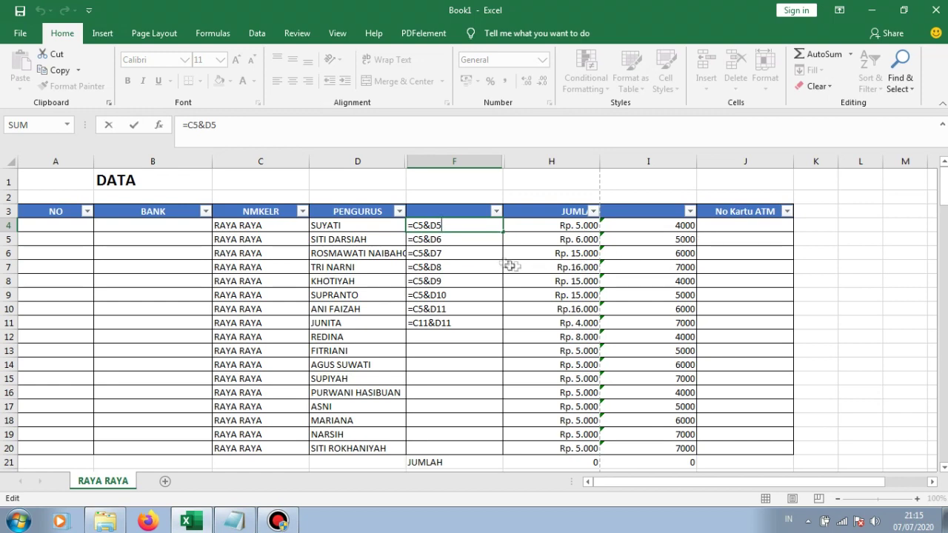
{"action": "key", "text": "Return"}
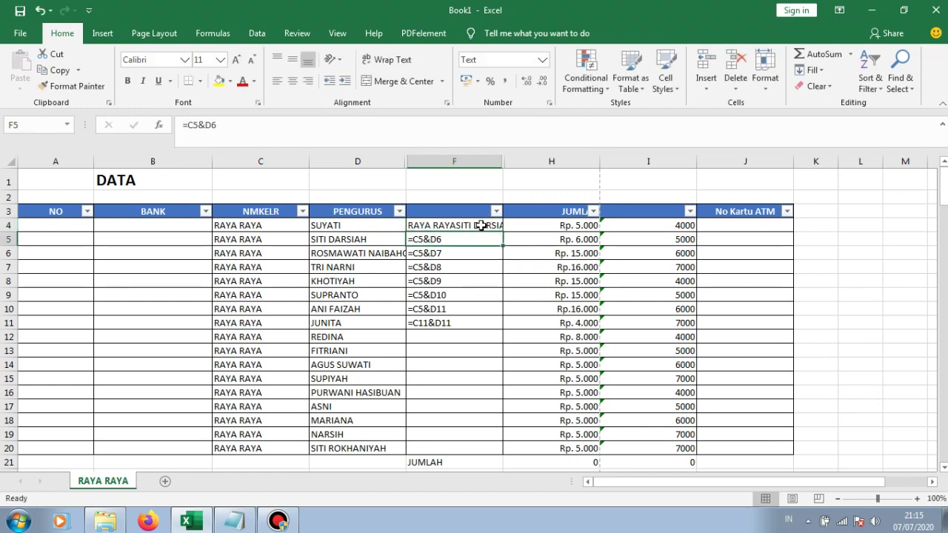
Set cells F4:F20 to the General number format.
{"action": "key", "text": "F2"}
{"action": "key", "text": "Return"}
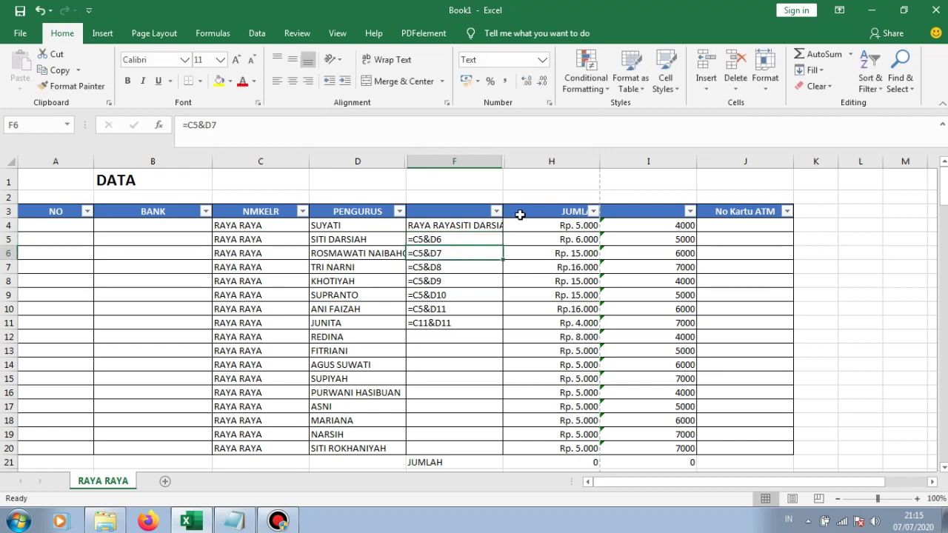
{"action": "left_click", "coordinate": [451, 235]}
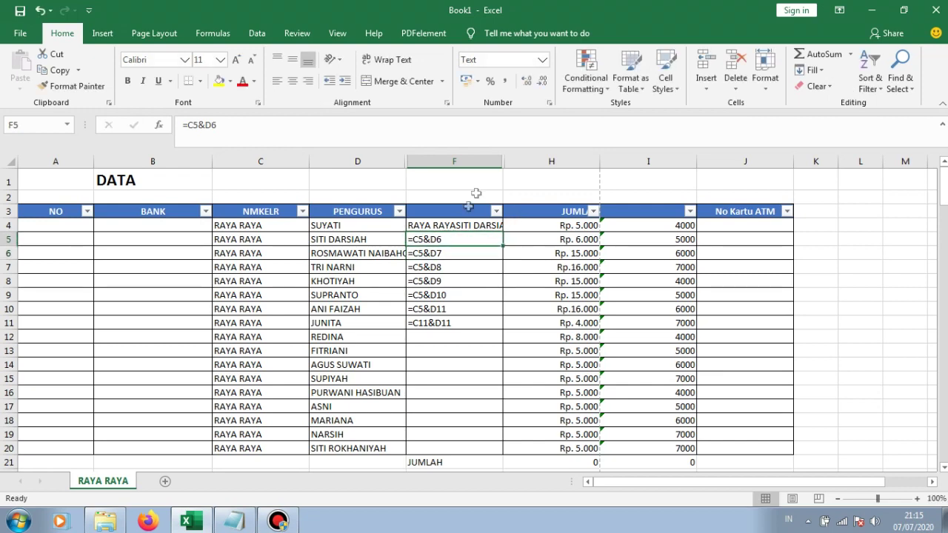
{"action": "left_click_drag", "start_coordinate": [474, 225], "coordinate": [452, 446]}
{"action": "left_click", "coordinate": [543, 60]}
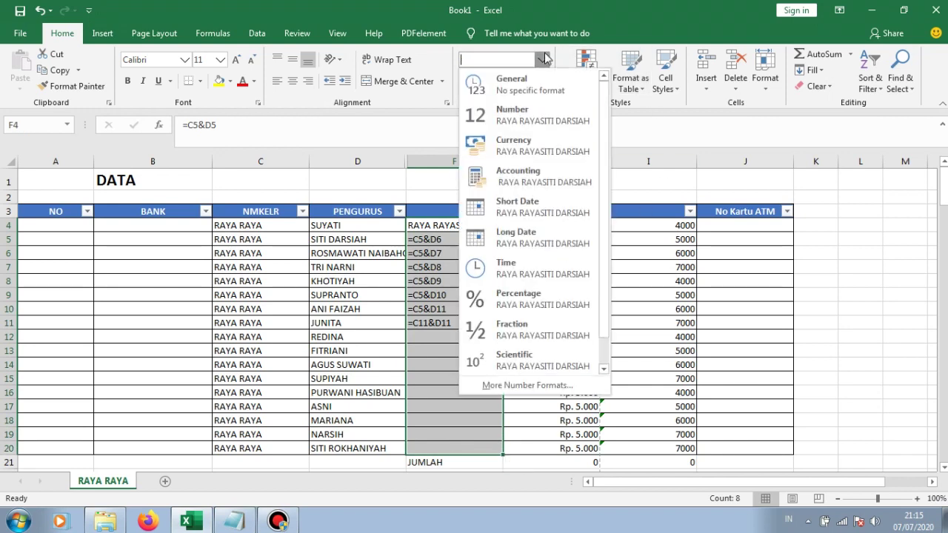
{"action": "left_click", "coordinate": [545, 92]}
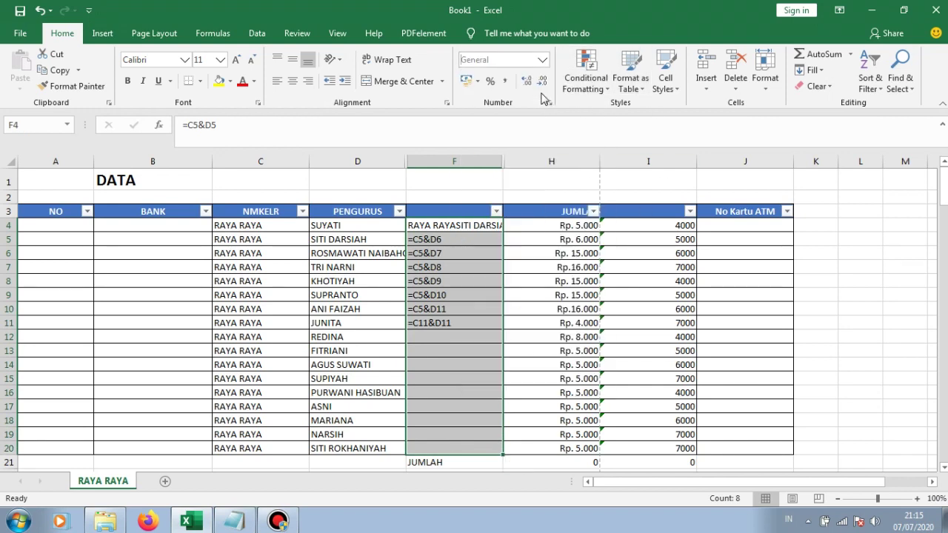
Re-enter F5, fill the joining formula from F4 down to row 20, and widen column H.
{"action": "double_click", "coordinate": [457, 240]}
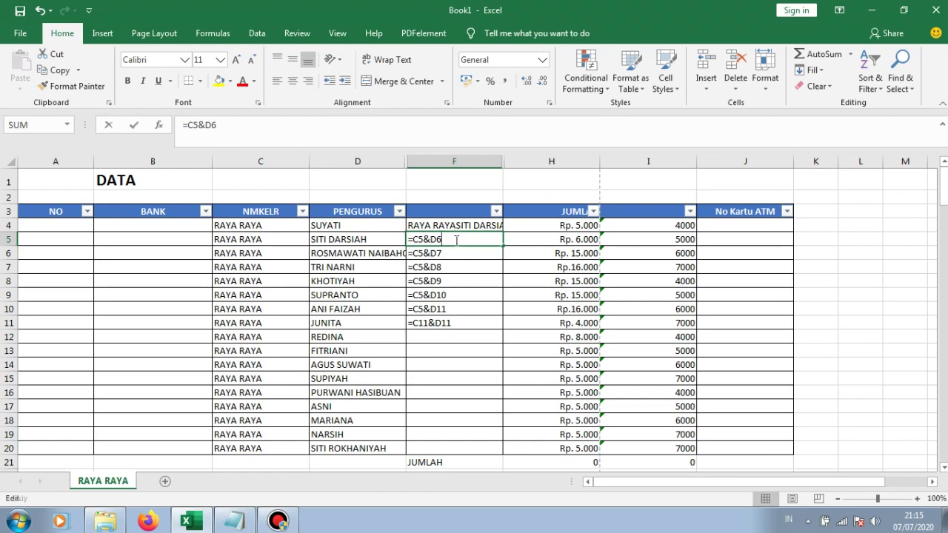
{"action": "key", "text": "Return"}
{"action": "left_click", "coordinate": [466, 228]}
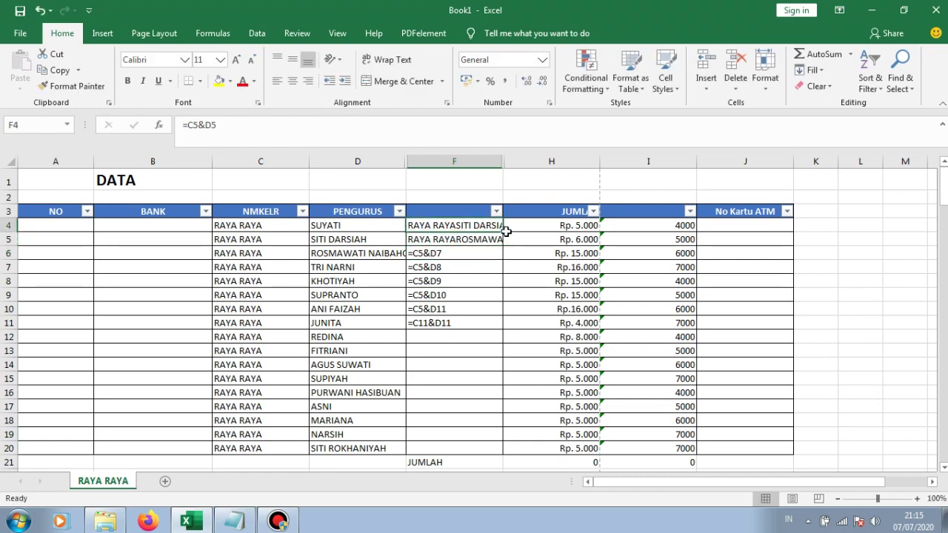
{"action": "left_click_drag", "start_coordinate": [505, 232], "coordinate": [493, 449]}
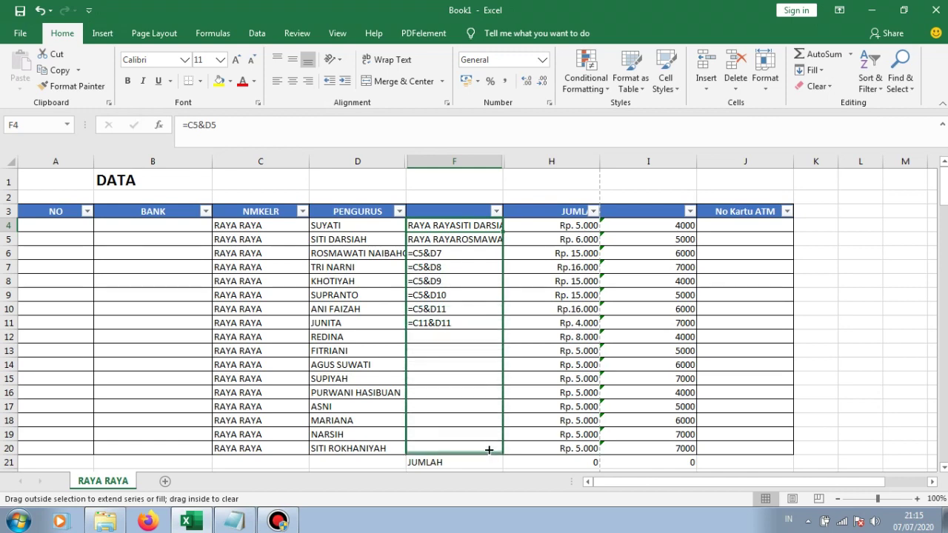
{"action": "left_click", "coordinate": [445, 366]}
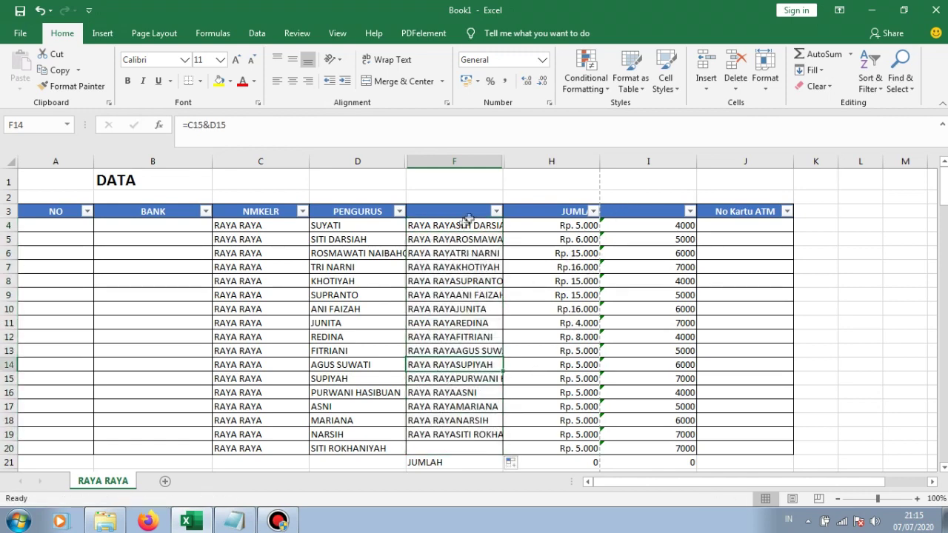
{"action": "left_click", "coordinate": [447, 245]}
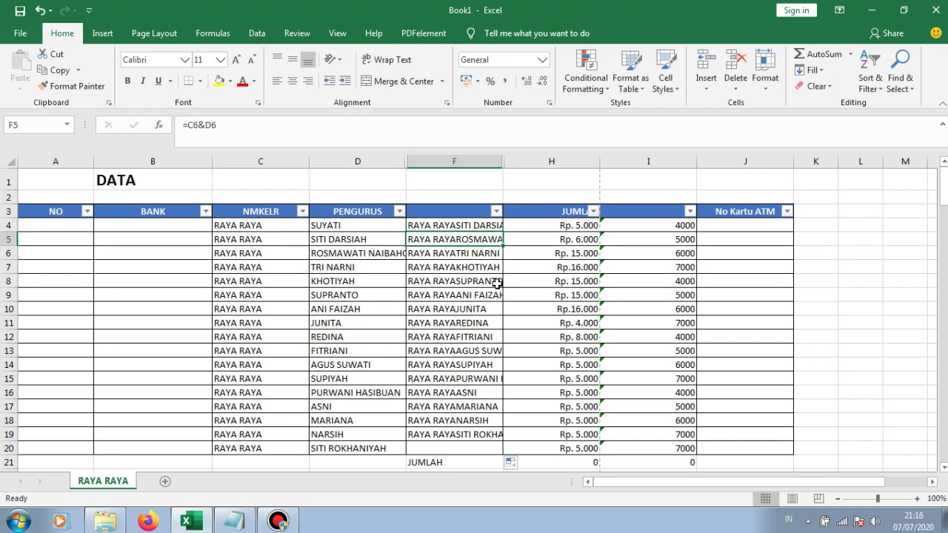
{"action": "left_click", "coordinate": [496, 264]}
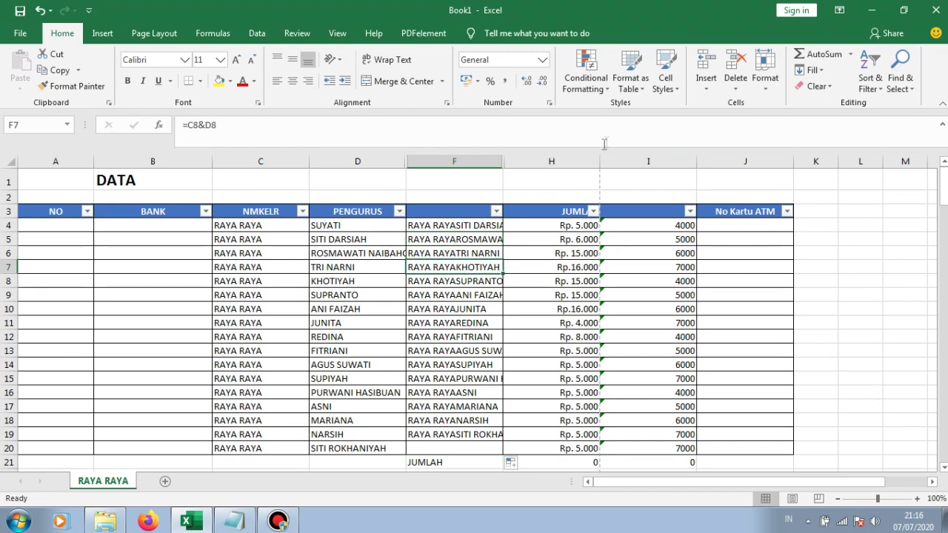
{"action": "left_click_drag", "start_coordinate": [602, 162], "coordinate": [602, 162]}
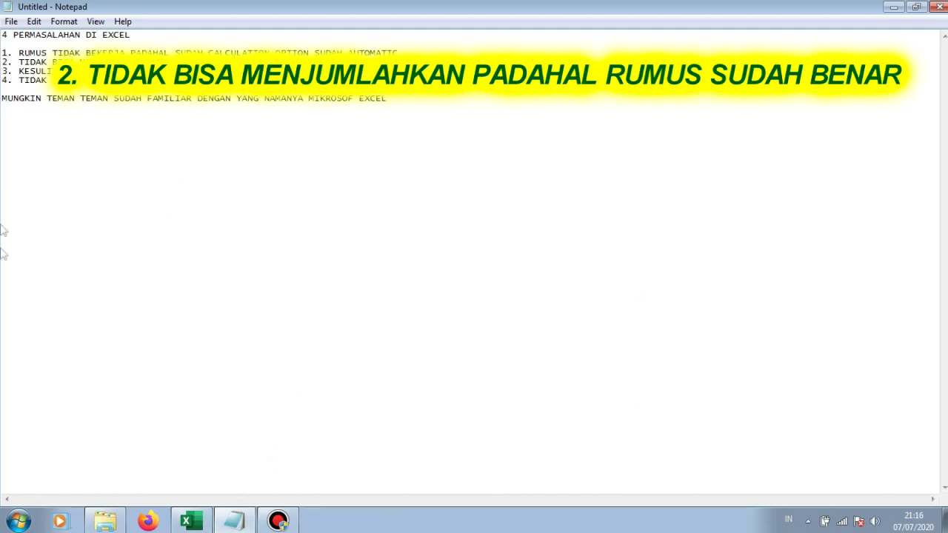
{"action": "left_click", "coordinate": [192, 521]}
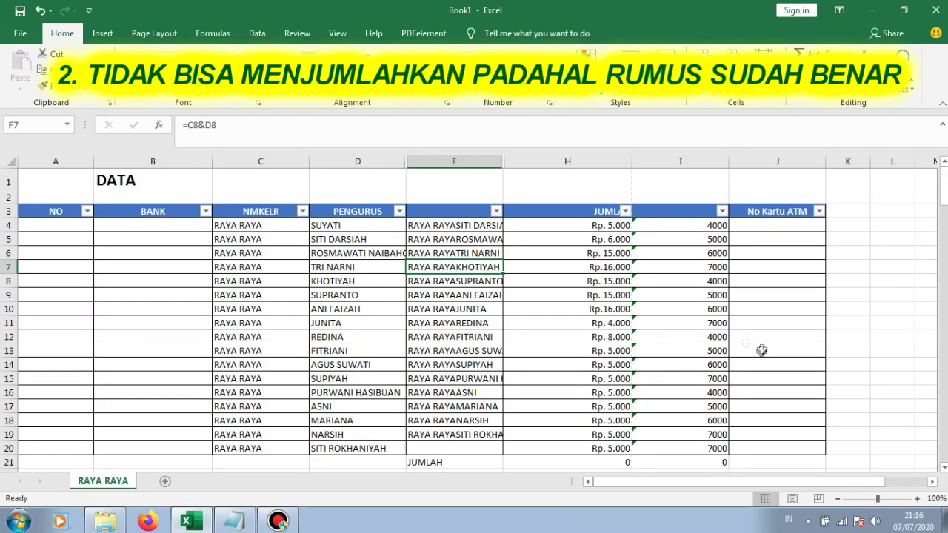
Enter =SUM(H4:H20) in H21 as the JUMLAH total and check the formula.
{"action": "left_click", "coordinate": [598, 226]}
{"action": "scroll", "coordinate": [598, 226], "scroll_direction": "down", "scroll_amount": 1}
{"action": "scroll", "coordinate": [603, 265], "scroll_direction": "up", "scroll_amount": 1}
{"action": "left_click", "coordinate": [584, 463]}
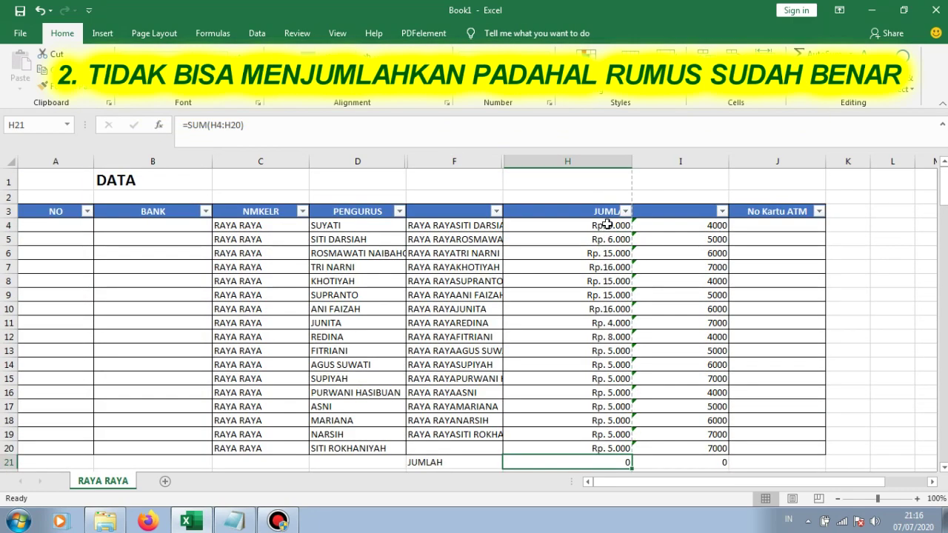
{"action": "scroll", "coordinate": [630, 368], "scroll_direction": "down", "scroll_amount": 1}
{"action": "type", "text": "=SUM("}
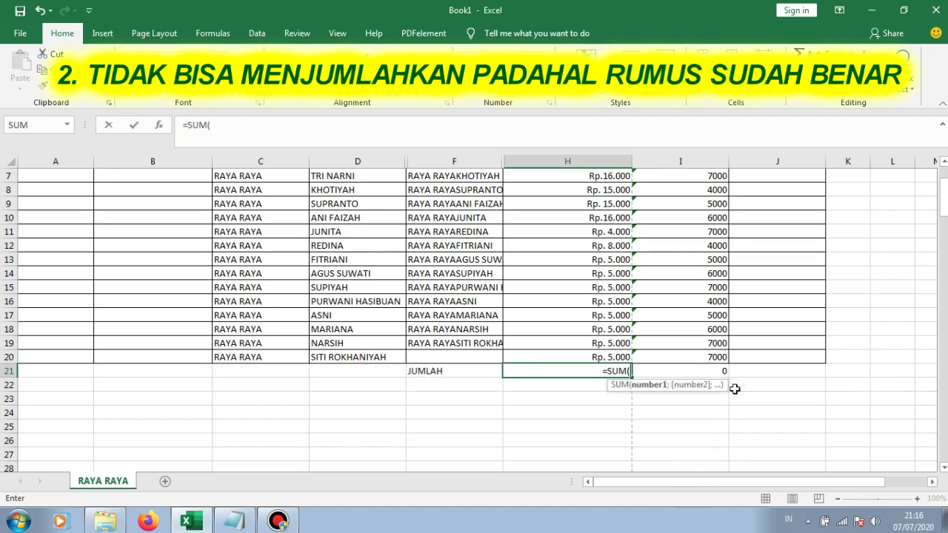
{"action": "scroll", "coordinate": [741, 268], "scroll_direction": "up", "scroll_amount": 2}
{"action": "mouse_move", "coordinate": [609, 227]}
{"action": "left_mouse_down"}
{"action": "mouse_move", "coordinate": [598, 379]}
{"action": "mouse_move", "coordinate": [609, 448]}
{"action": "left_mouse_up"}
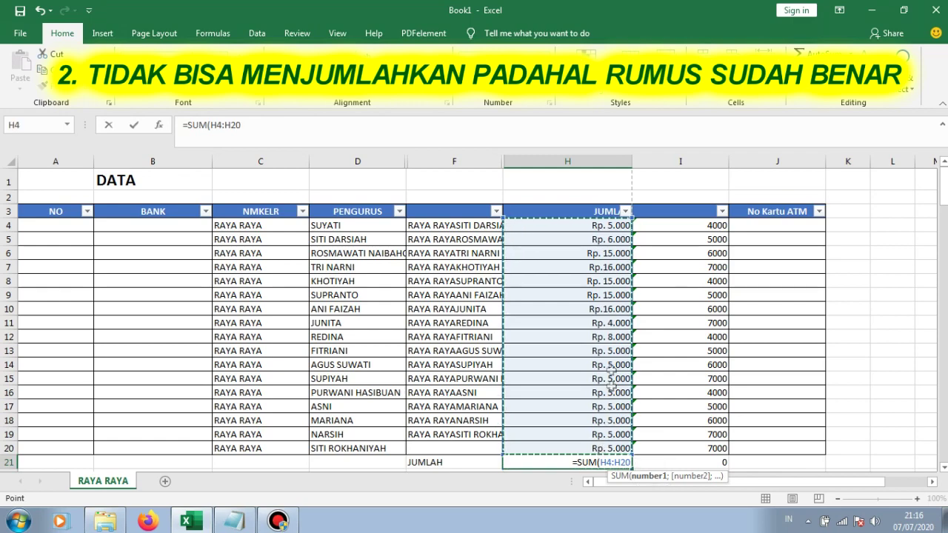
{"action": "key", "text": "Return"}
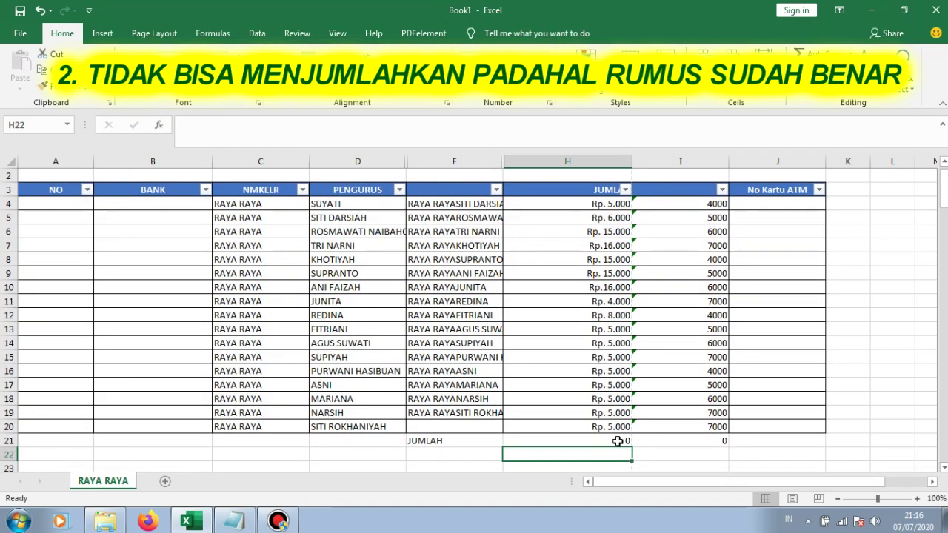
{"action": "left_click", "coordinate": [619, 440]}
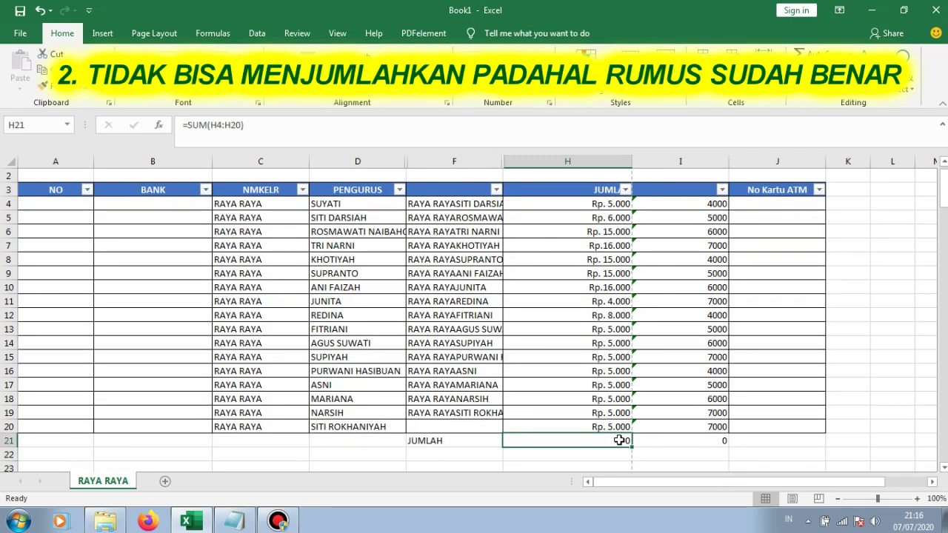
{"action": "left_click", "coordinate": [615, 206]}
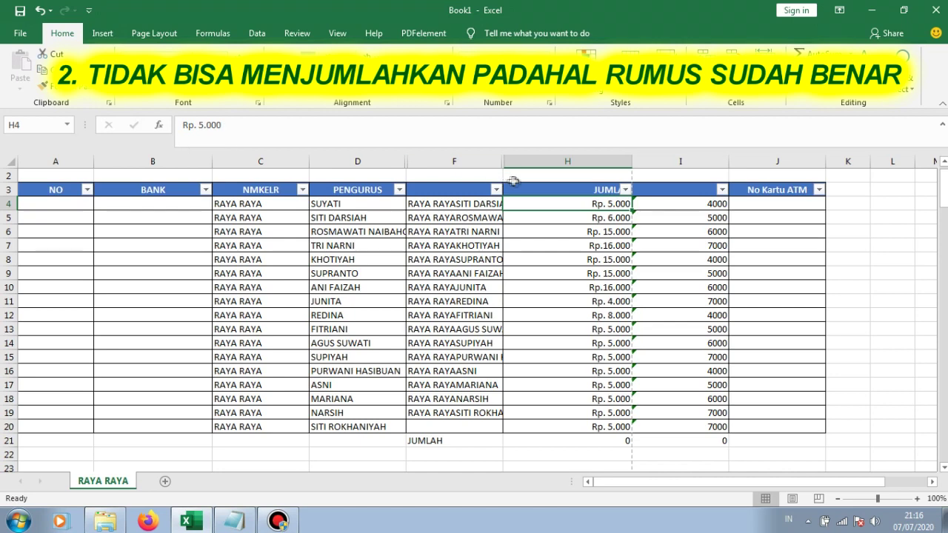
{"action": "left_click", "coordinate": [571, 219]}
{"action": "left_click", "coordinate": [604, 203]}
{"action": "left_click", "coordinate": [596, 220]}
{"action": "left_click", "coordinate": [600, 231]}
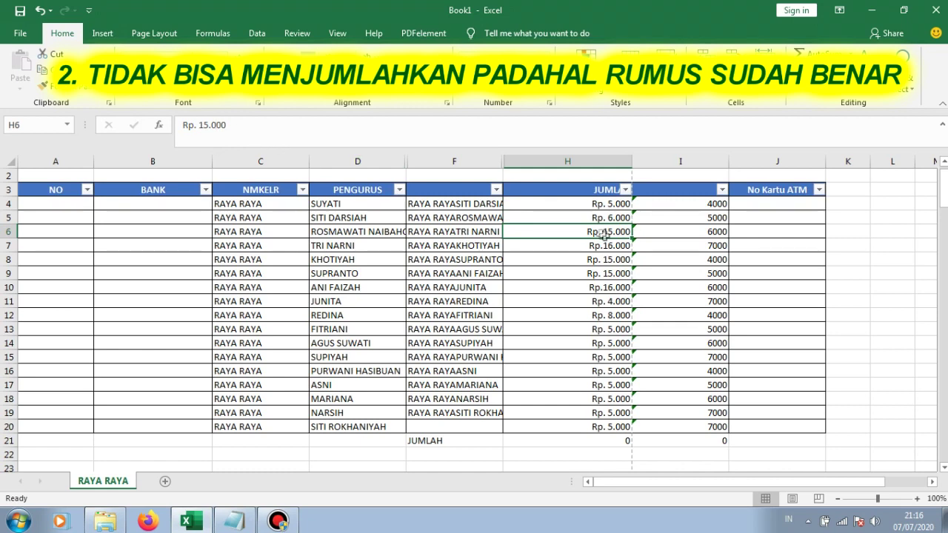
{"action": "left_click", "coordinate": [613, 203]}
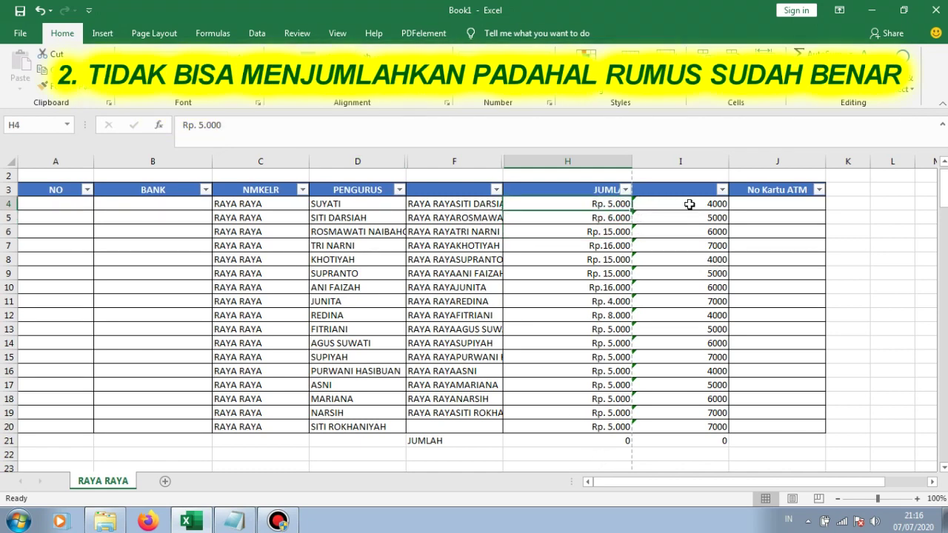
{"action": "left_click", "coordinate": [735, 200]}
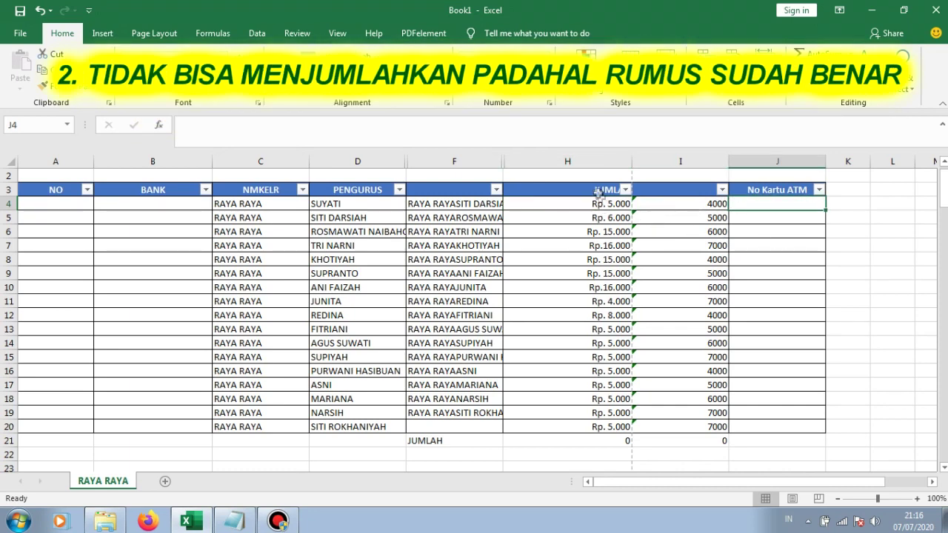
{"action": "left_click", "coordinate": [598, 162]}
Replace every 'Rp.' in H4:H20 with nothing, making 17 replacements.
{"action": "mouse_move", "coordinate": [596, 203]}
{"action": "left_mouse_down"}
{"action": "mouse_move", "coordinate": [600, 461]}
{"action": "mouse_move", "coordinate": [602, 428]}
{"action": "left_mouse_up"}
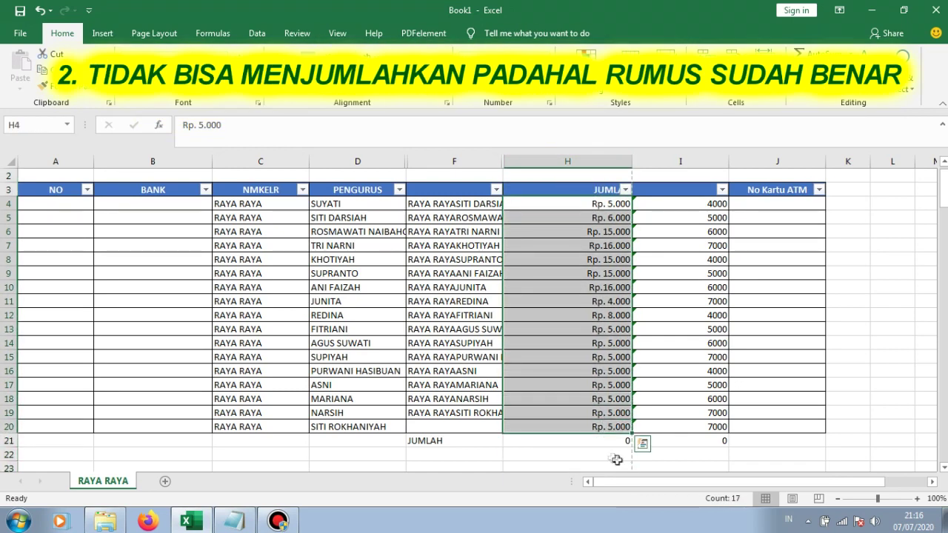
{"action": "key", "text": "ctrl+f"}
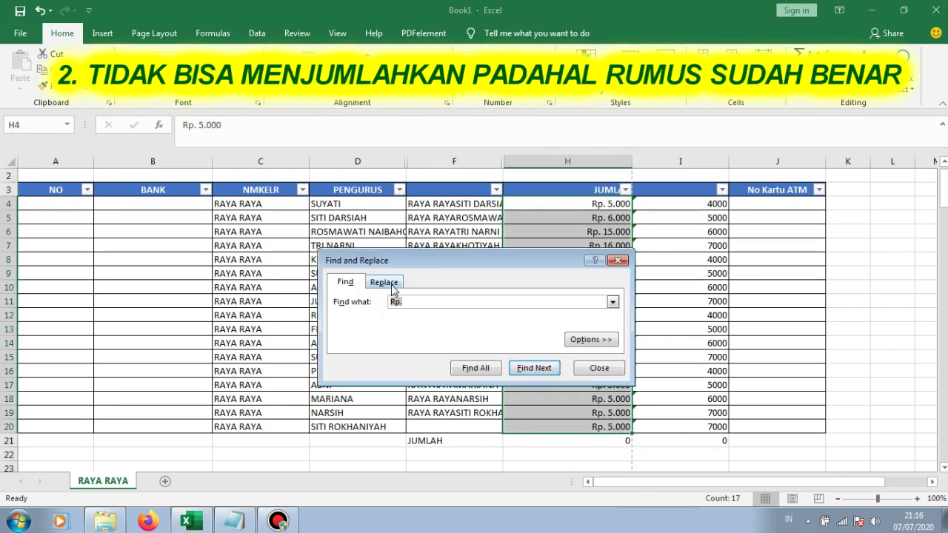
{"action": "left_click", "coordinate": [385, 282]}
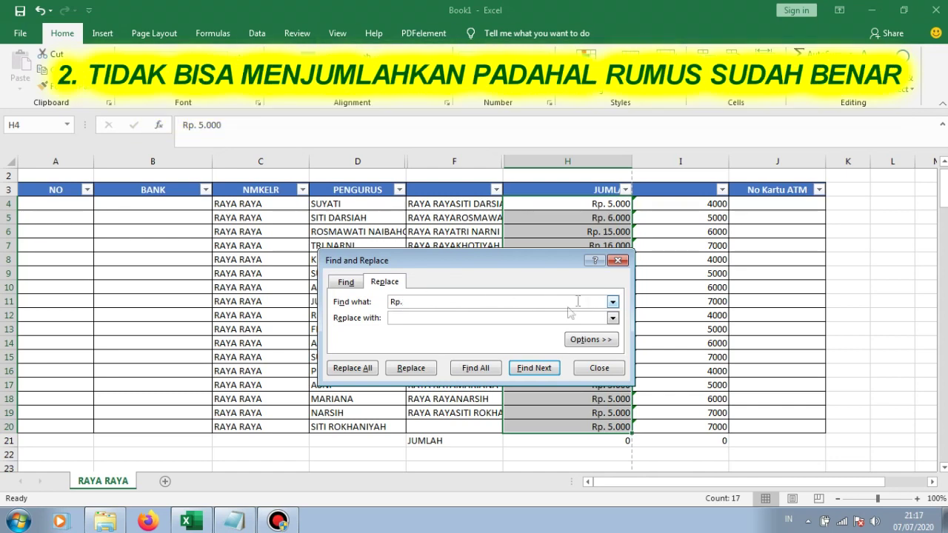
{"action": "left_click", "coordinate": [361, 370]}
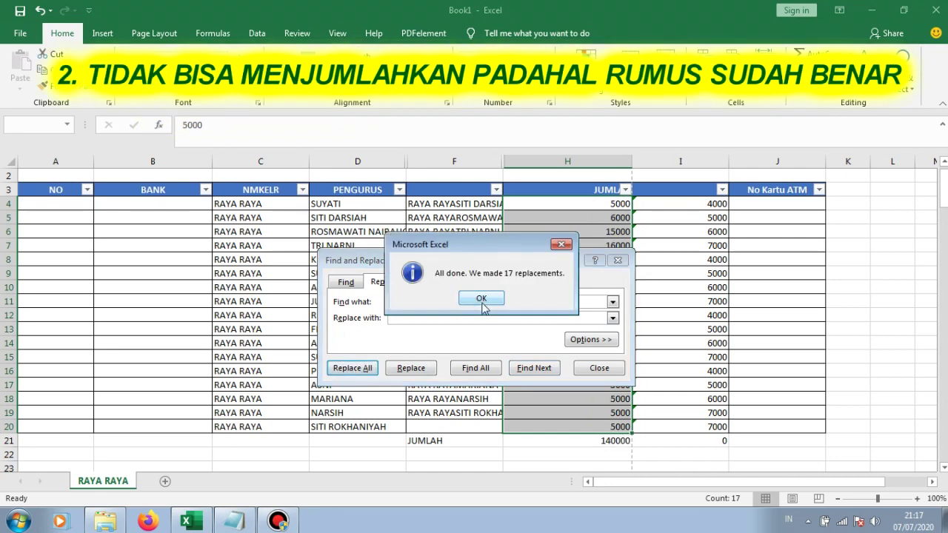
{"action": "left_click", "coordinate": [482, 304]}
{"action": "left_click", "coordinate": [617, 260]}
{"action": "left_click_drag", "start_coordinate": [607, 204], "coordinate": [609, 427]}
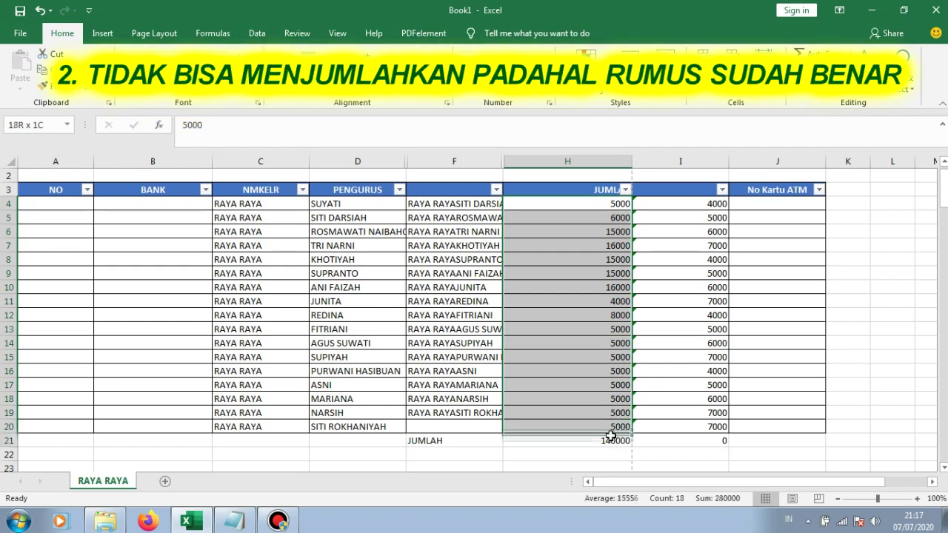
Give H4:H20 the Accounting format with the Rp symbol and 0 decimals.
{"action": "right_click", "coordinate": [606, 356]}
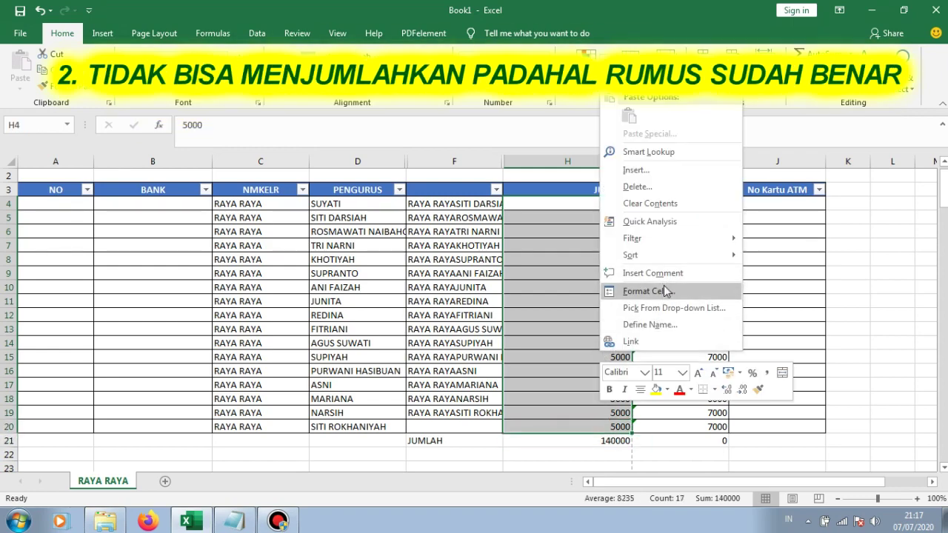
{"action": "left_click", "coordinate": [647, 291]}
{"action": "left_click", "coordinate": [534, 199]}
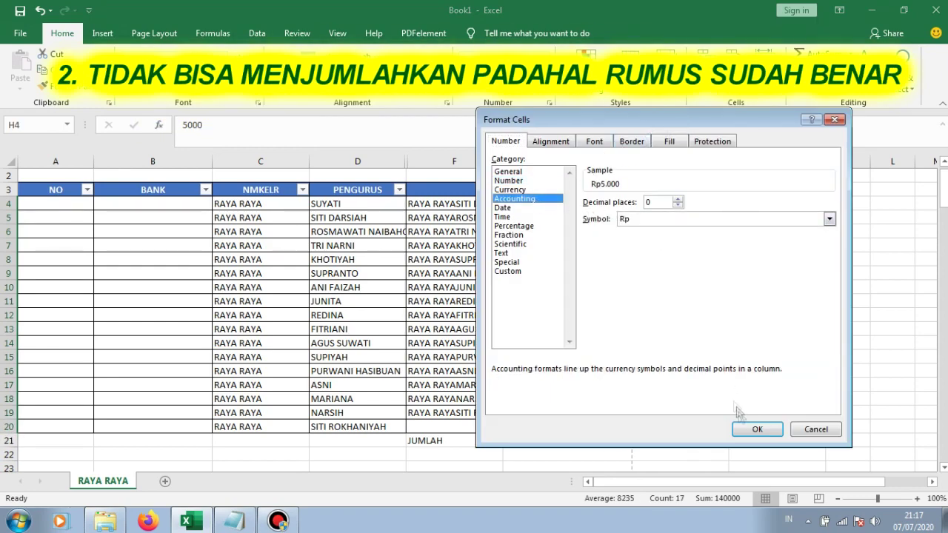
{"action": "left_click", "coordinate": [754, 429]}
{"action": "left_click", "coordinate": [650, 289]}
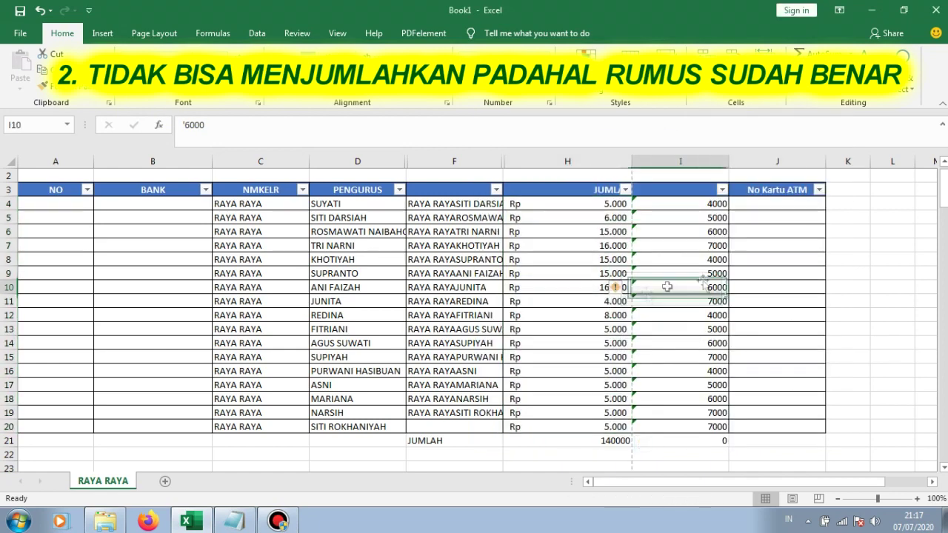
{"action": "left_click", "coordinate": [652, 203]}
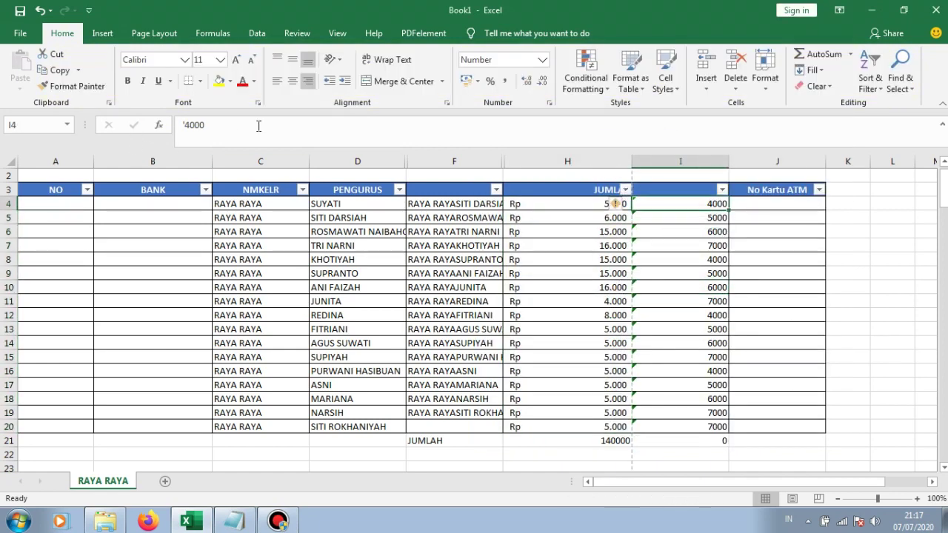
Convert I4:I20 from text to numbers so I21's =SUM(I4:I20) shows 95000.
{"action": "left_click", "coordinate": [680, 274]}
{"action": "left_click", "coordinate": [690, 203]}
{"action": "left_click", "coordinate": [722, 224]}
{"action": "left_click", "coordinate": [709, 205]}
{"action": "left_click_drag", "start_coordinate": [699, 206], "coordinate": [696, 432]}
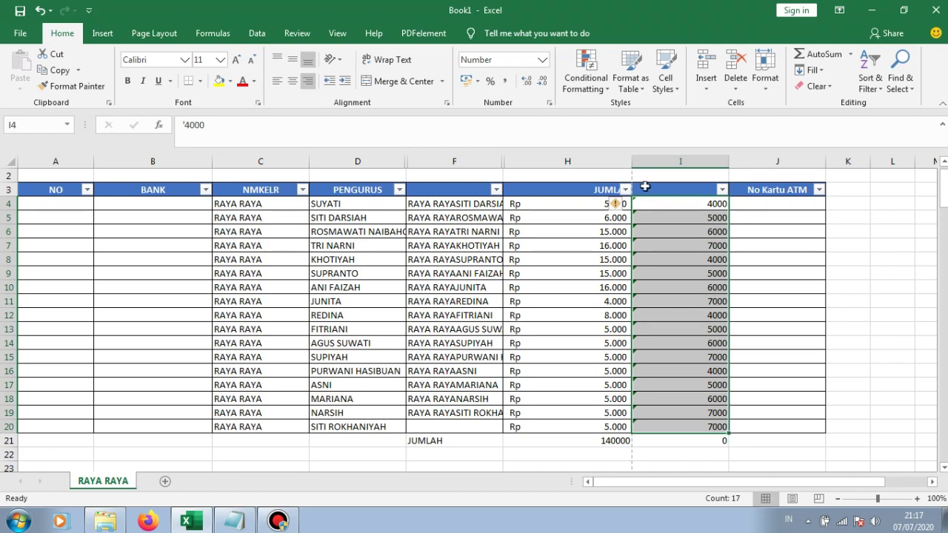
{"action": "left_click", "coordinate": [626, 206]}
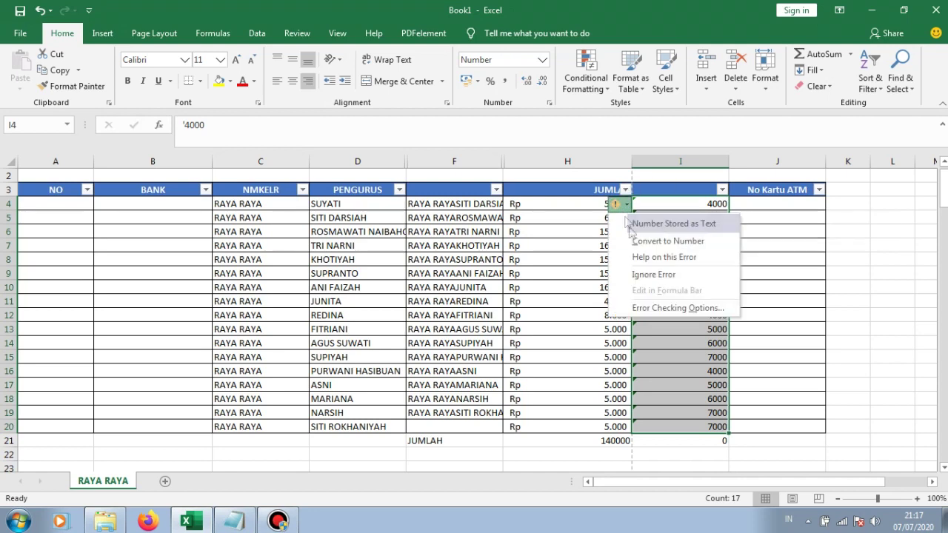
{"action": "left_click", "coordinate": [648, 240]}
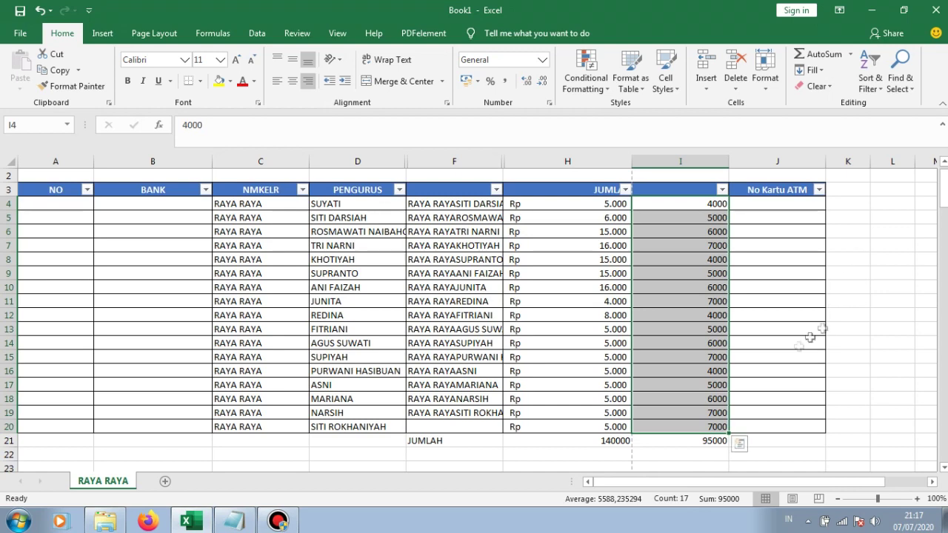
{"action": "left_click", "coordinate": [710, 441]}
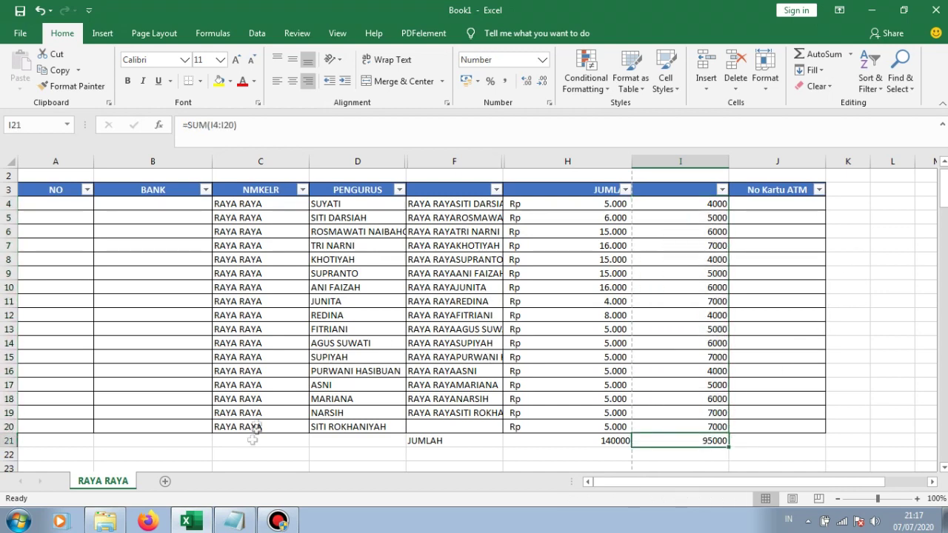
Glance at the notes in Notepad, then return to the Excel table.
{"action": "left_click", "coordinate": [228, 522]}
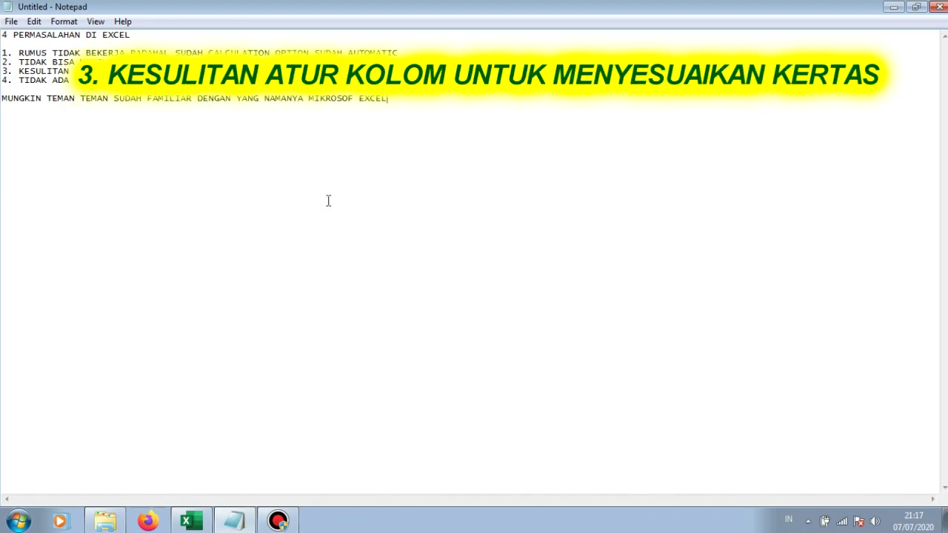
{"action": "left_click", "coordinate": [191, 522]}
{"action": "left_click", "coordinate": [454, 288]}
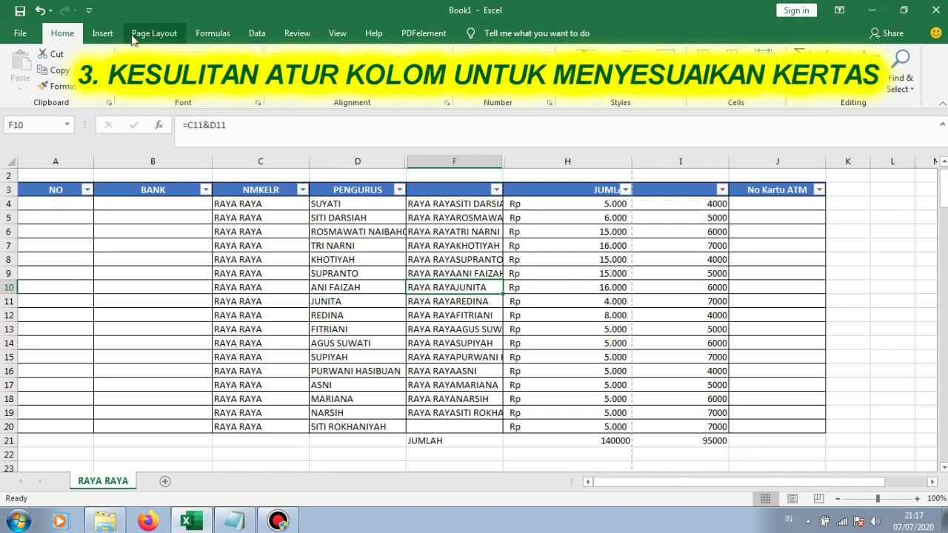
Review the orientation, scaling and paper size in Page Setup without changes.
{"action": "left_click", "coordinate": [154, 34]}
{"action": "left_click", "coordinate": [118, 82]}
{"action": "left_click", "coordinate": [190, 333]}
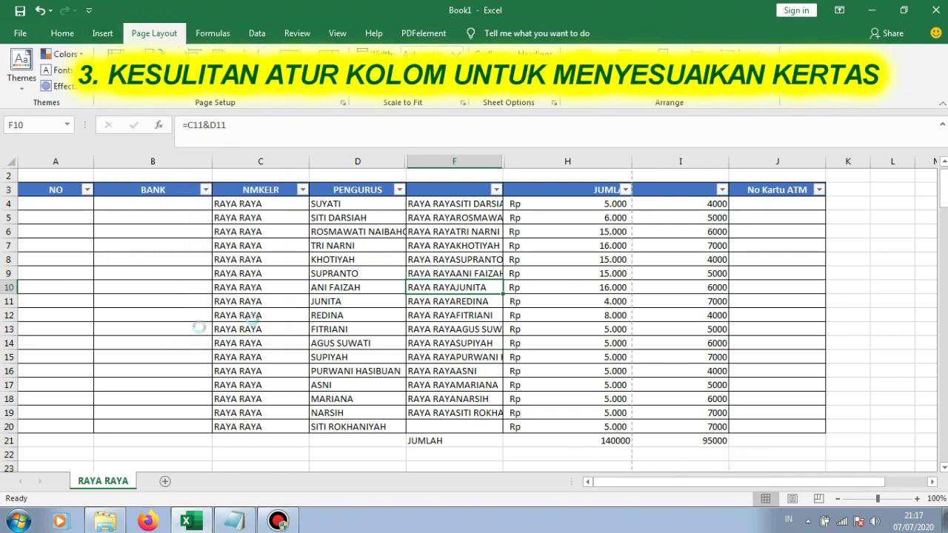
{"action": "left_click", "coordinate": [354, 124]}
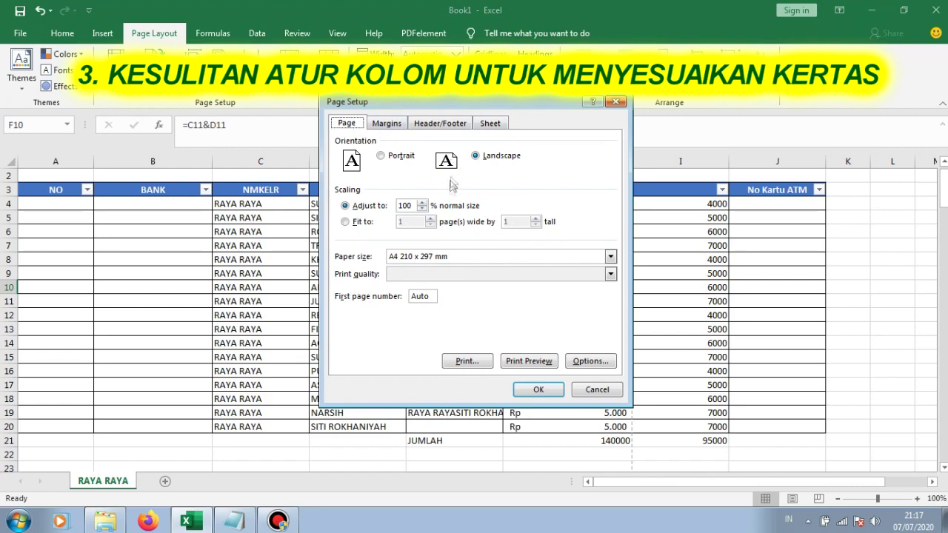
{"action": "left_click", "coordinate": [538, 390]}
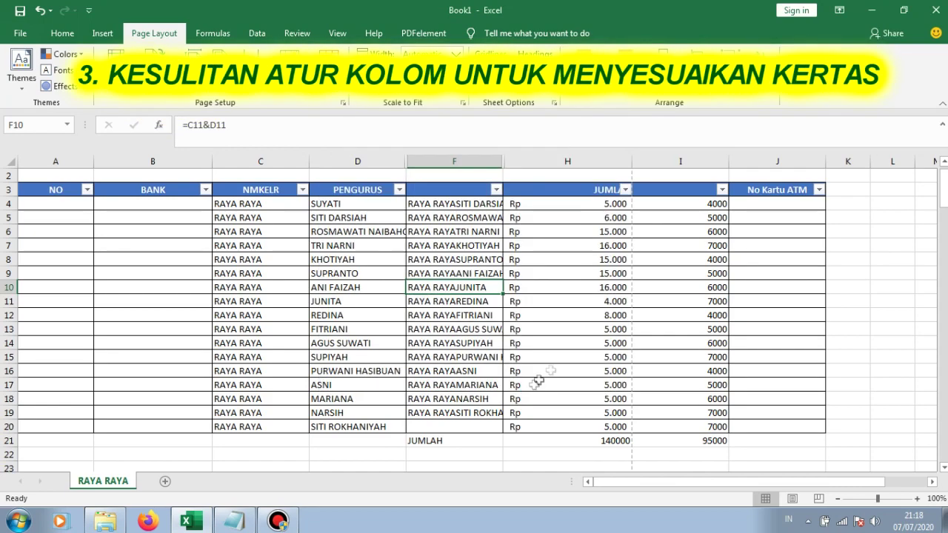
Check the print preview of landscape A4 on 2 pages, then narrow column H.
{"action": "left_click", "coordinate": [651, 260]}
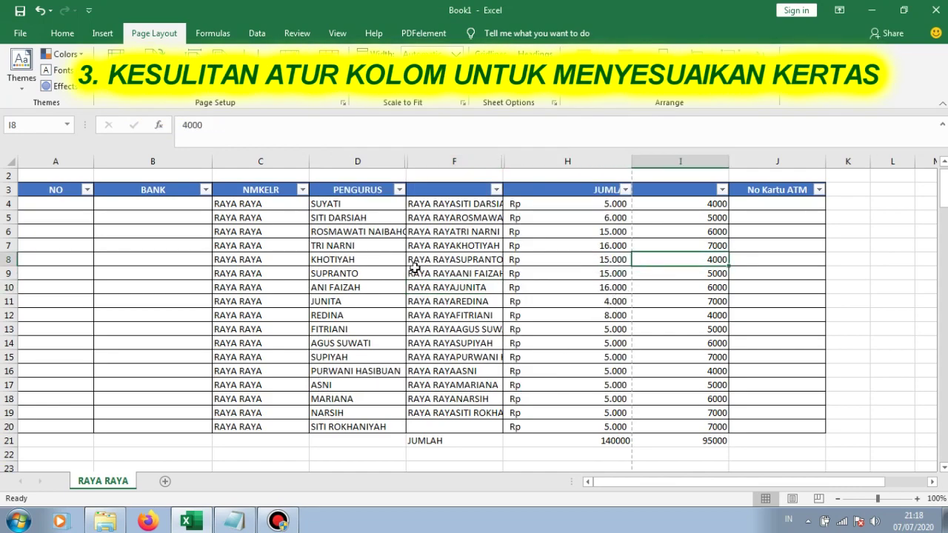
{"action": "key", "text": "ctrl+p"}
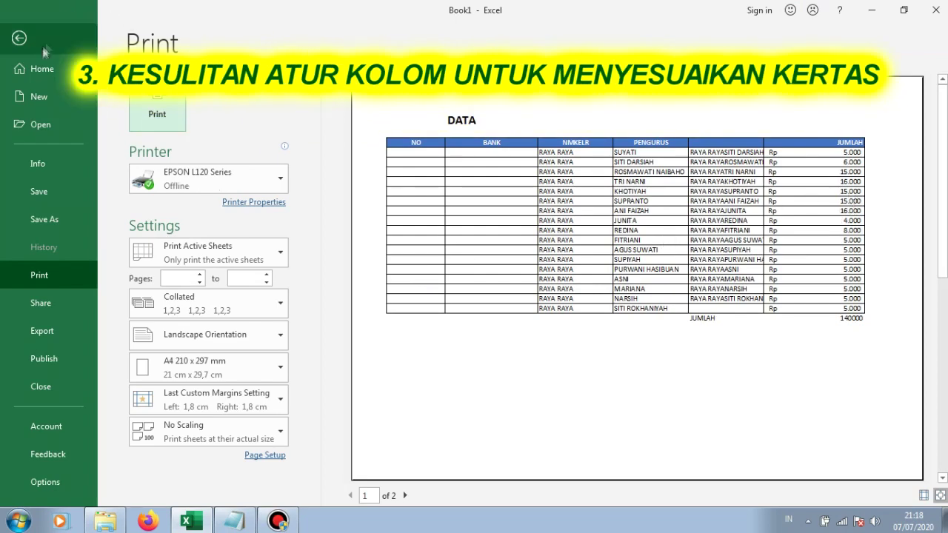
{"action": "left_click", "coordinate": [19, 38]}
{"action": "left_click", "coordinate": [429, 300]}
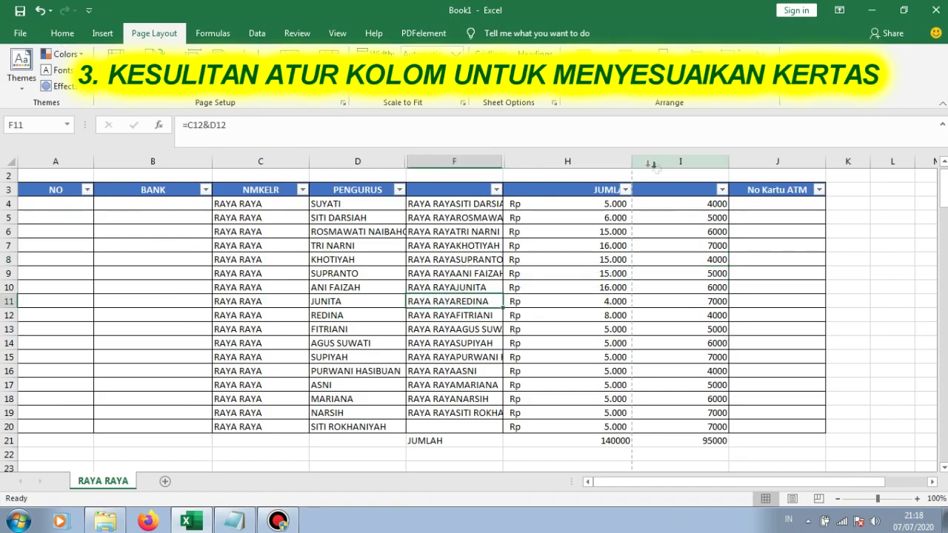
{"action": "left_click_drag", "start_coordinate": [631, 163], "coordinate": [613, 173]}
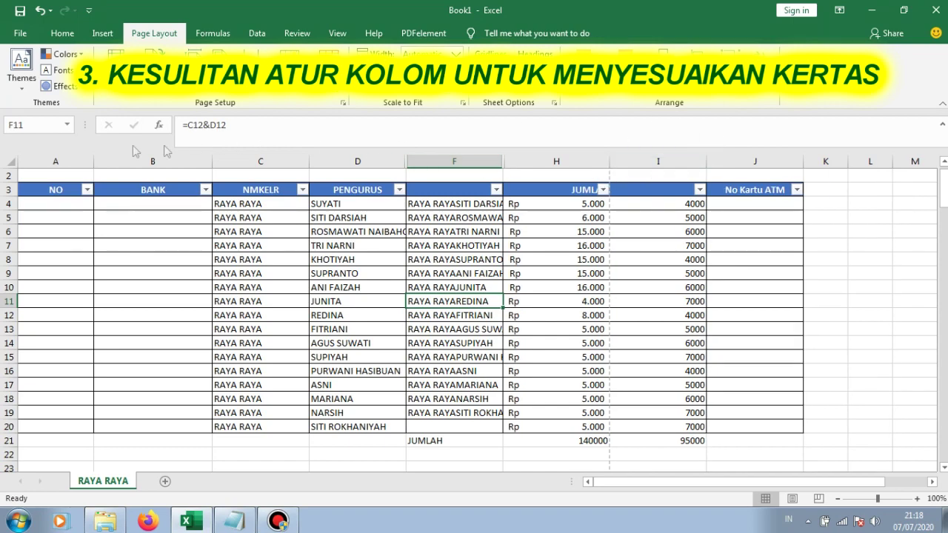
Recheck the print preview after narrowing column H to 22,14; it still spans 2 pages.
{"action": "left_click", "coordinate": [693, 289]}
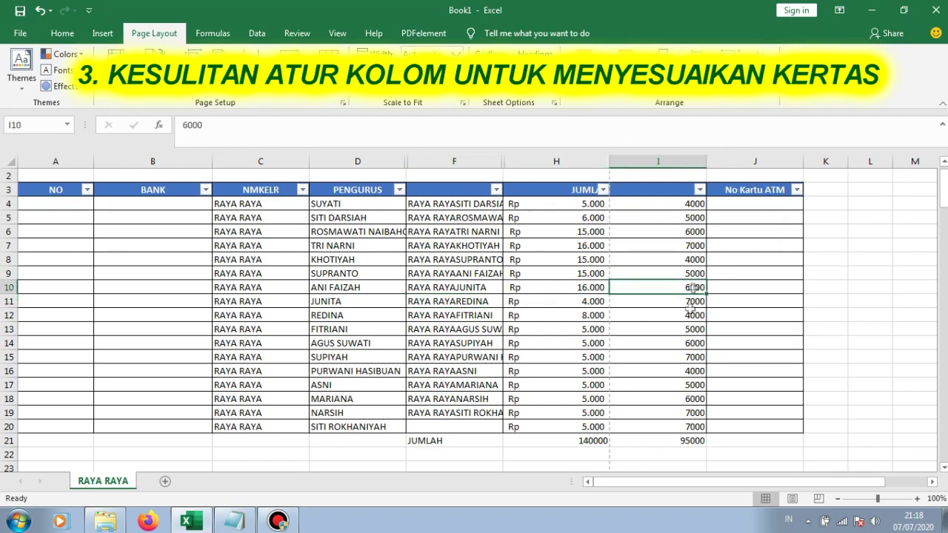
{"action": "left_click_drag", "start_coordinate": [744, 482], "coordinate": [737, 481]}
{"action": "left_click", "coordinate": [159, 215]}
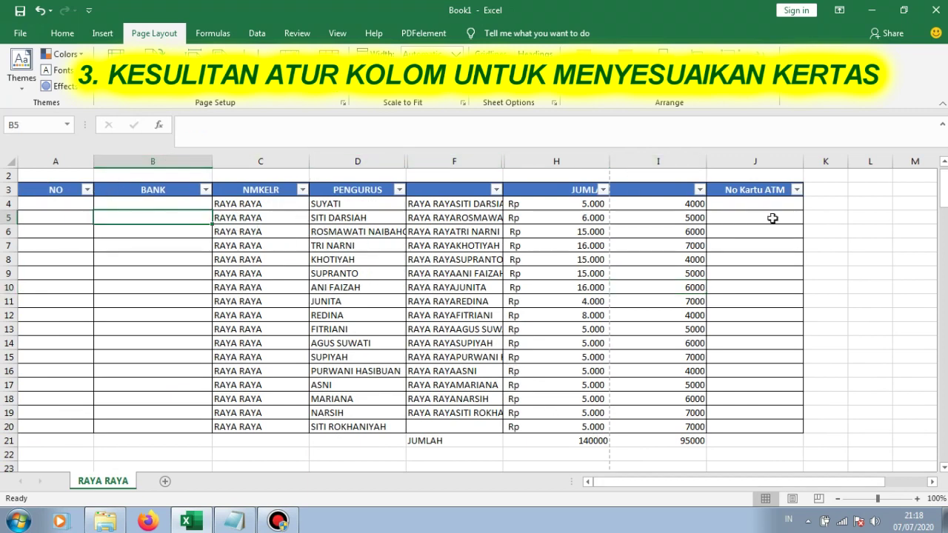
{"action": "left_click", "coordinate": [694, 274]}
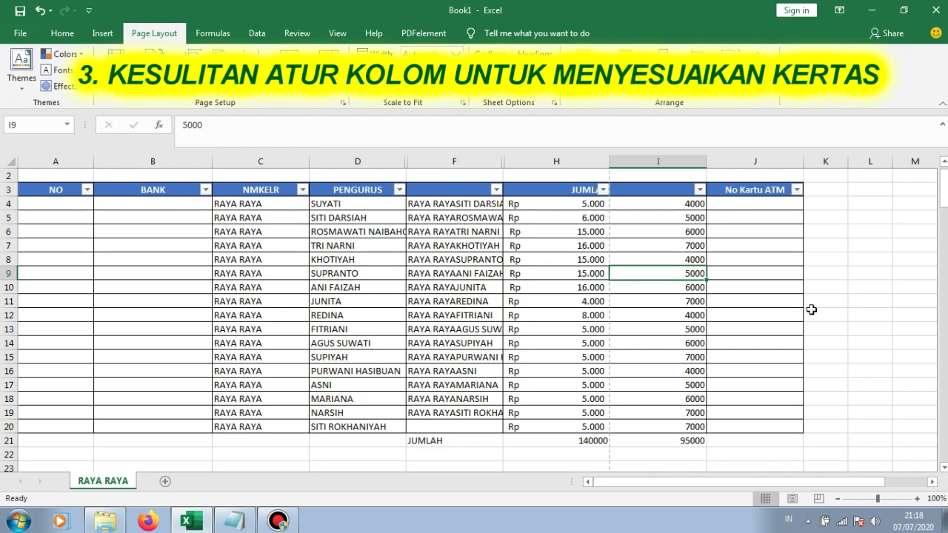
{"action": "key", "text": "ctrl+p"}
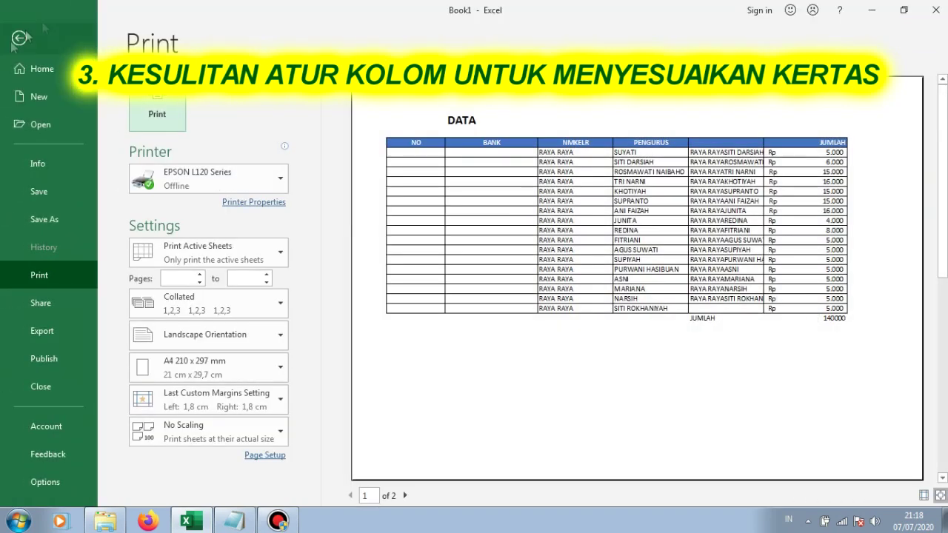
{"action": "left_click", "coordinate": [20, 38]}
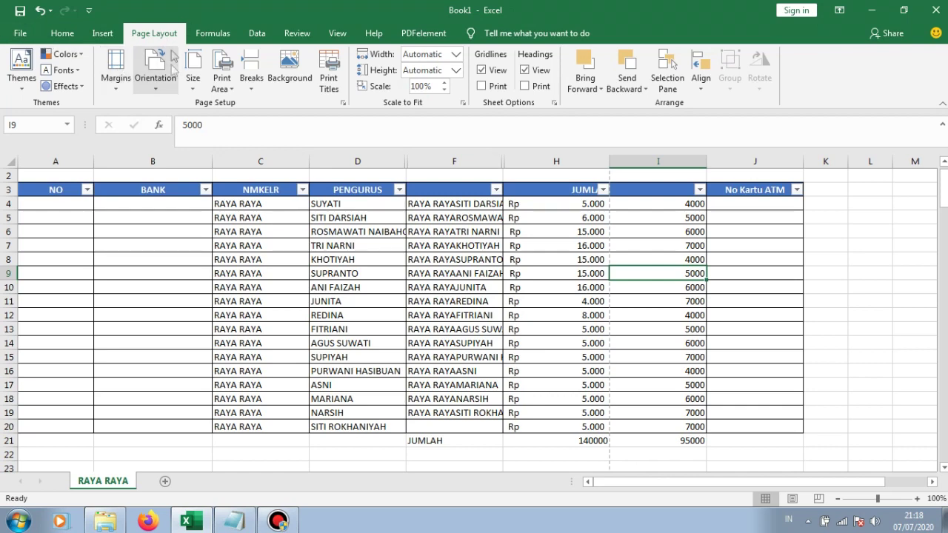
{"action": "left_click", "coordinate": [116, 75]}
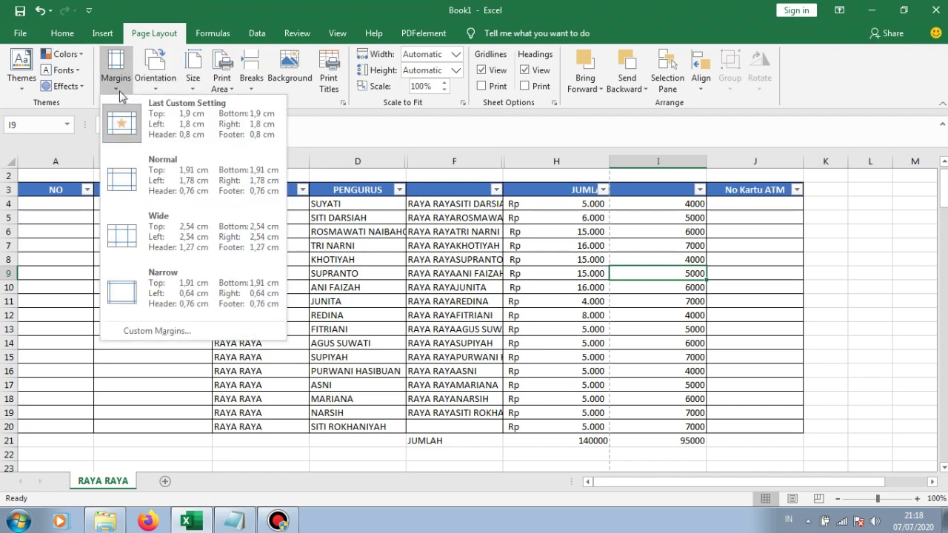
Set print scaling to 75% of normal size in Page Setup and preview the printout.
{"action": "left_click", "coordinate": [192, 332]}
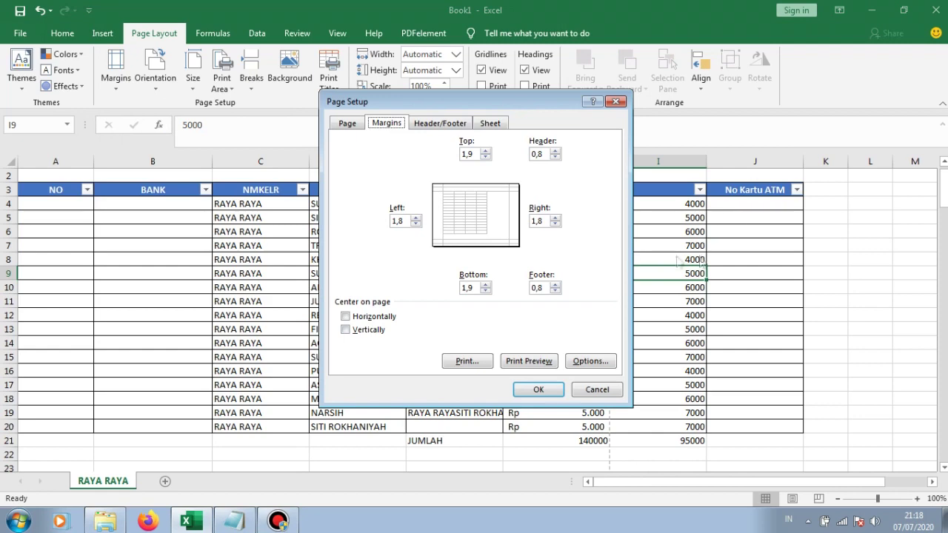
{"action": "left_click", "coordinate": [346, 123]}
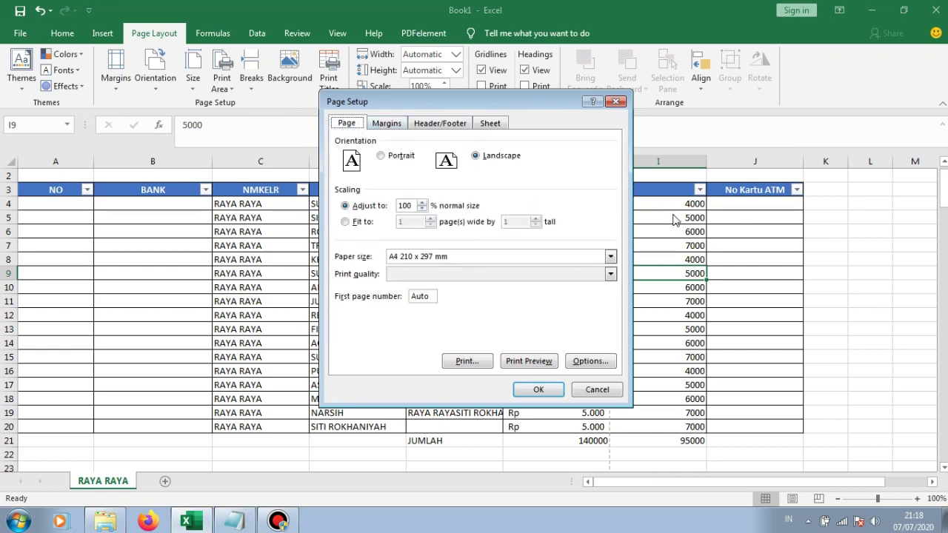
{"action": "left_click", "coordinate": [422, 209]}
{"action": "left_click", "coordinate": [539, 389]}
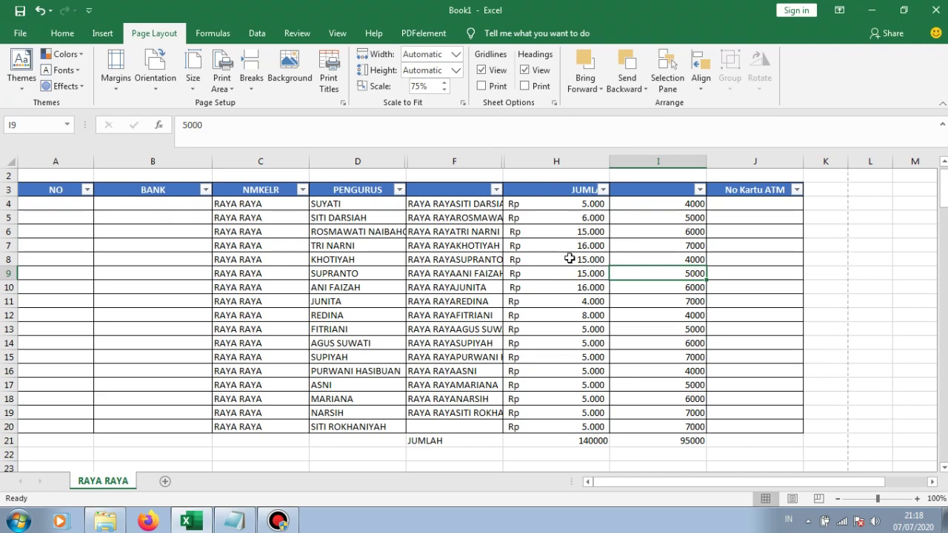
{"action": "key", "text": "ctrl+p"}
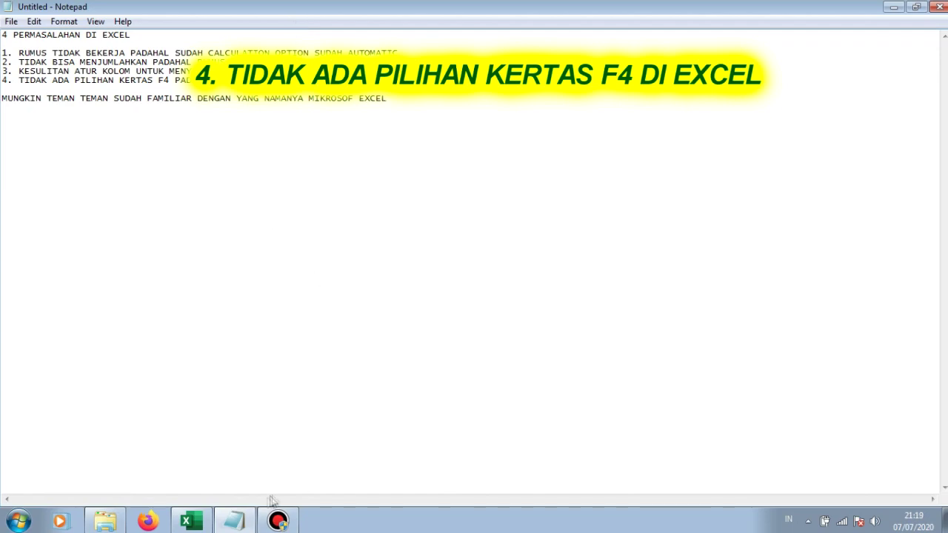
Return from Notepad to the Excel workbook showing the RAYA RAYA sheet.
{"action": "left_click", "coordinate": [191, 521]}
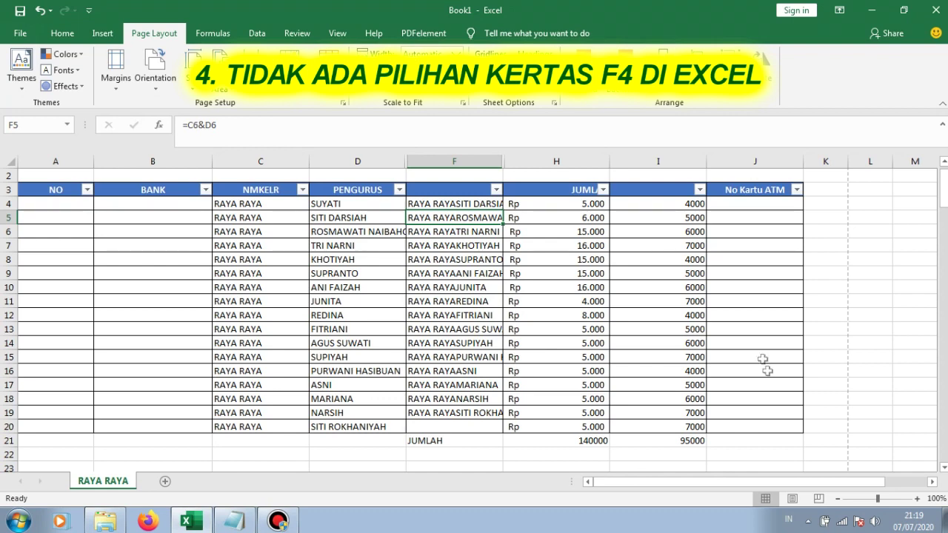
Browse the paper size list on the Page Setup Page tab.
{"action": "left_click", "coordinate": [119, 86]}
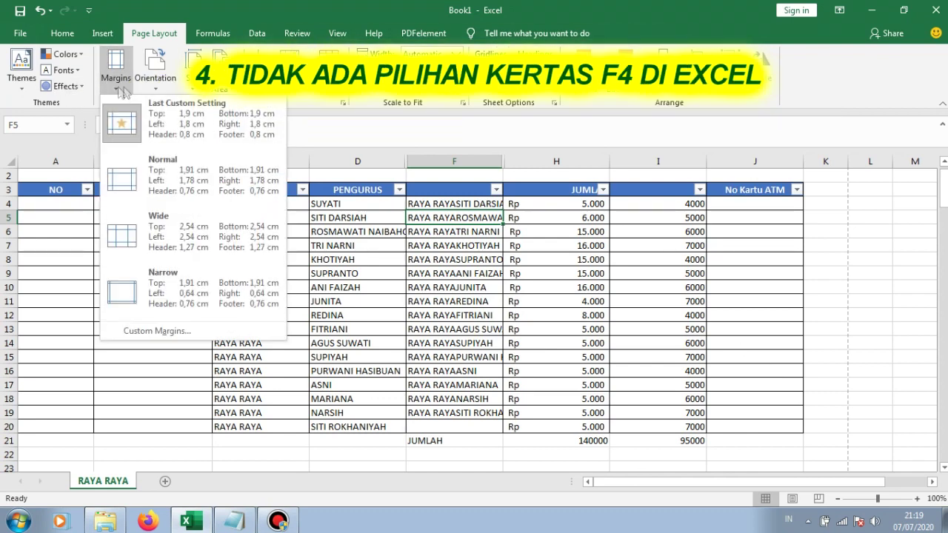
{"action": "left_click", "coordinate": [186, 331]}
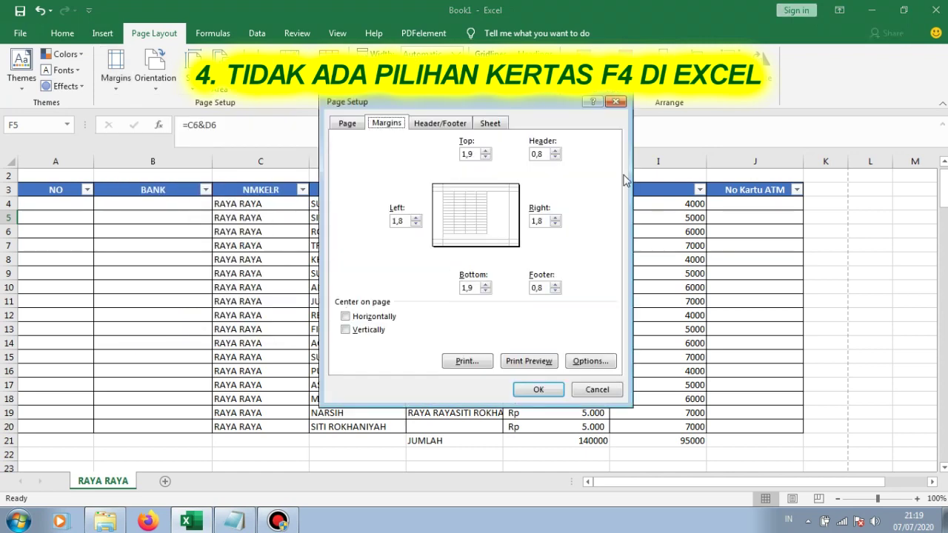
{"action": "left_click", "coordinate": [345, 124]}
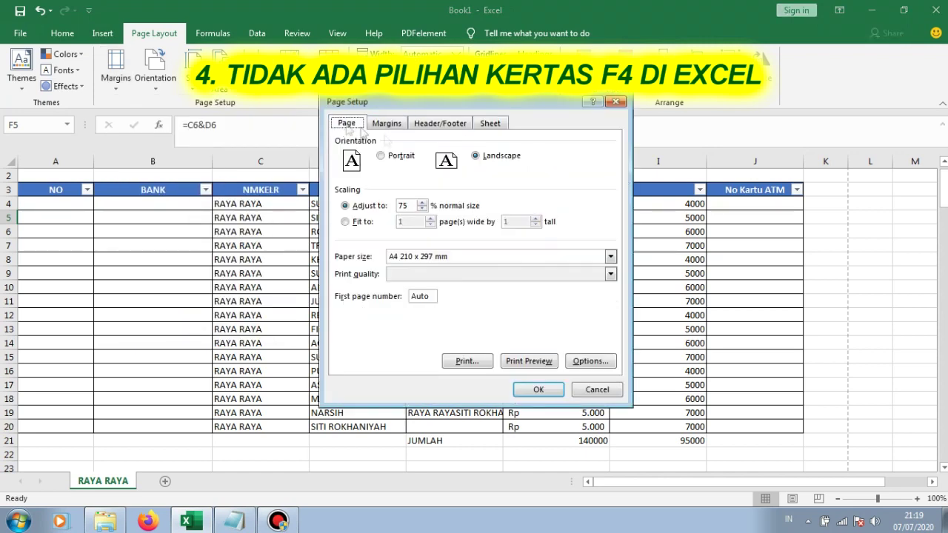
{"action": "left_click", "coordinate": [489, 257]}
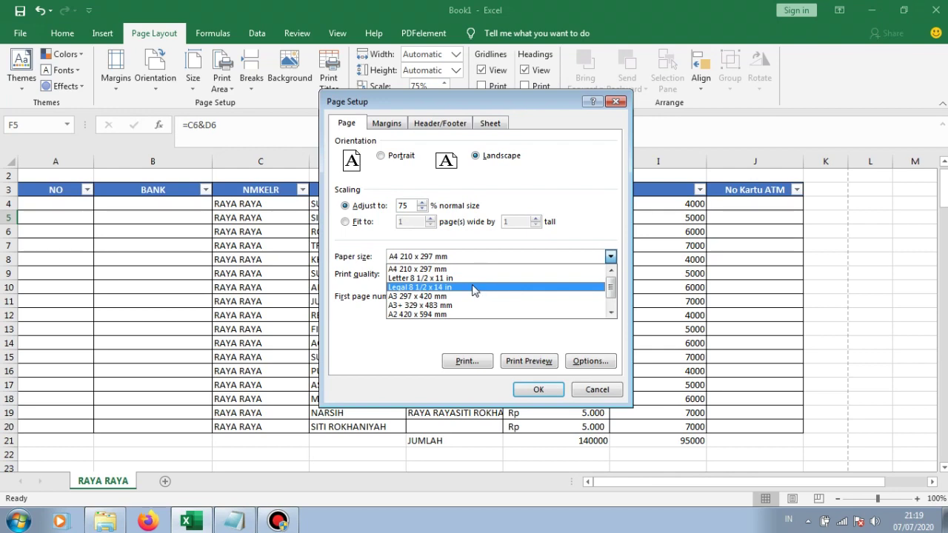
{"action": "scroll", "coordinate": [460, 300], "scroll_direction": "down", "scroll_amount": 1}
{"action": "scroll", "coordinate": [459, 303], "scroll_direction": "down", "scroll_amount": 1}
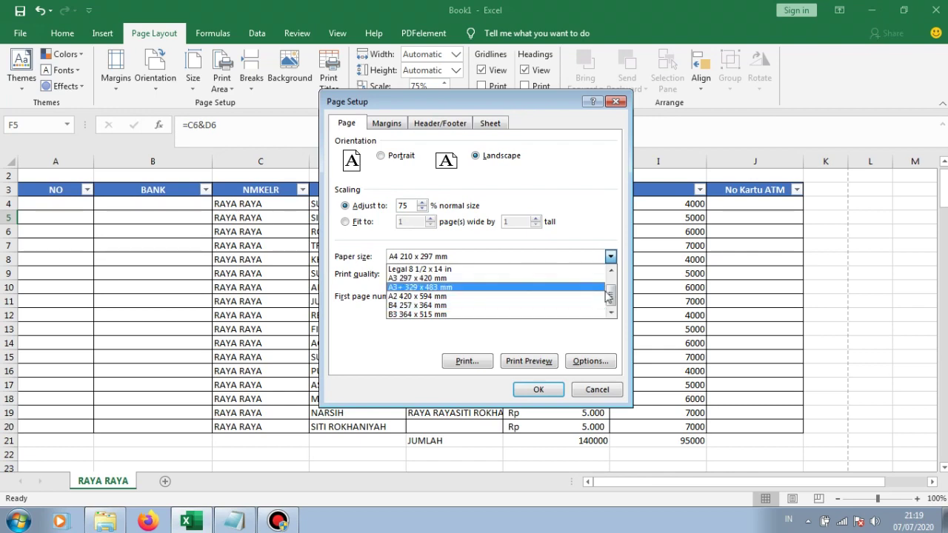
{"action": "scroll", "coordinate": [612, 281], "scroll_direction": "up", "scroll_amount": 2}
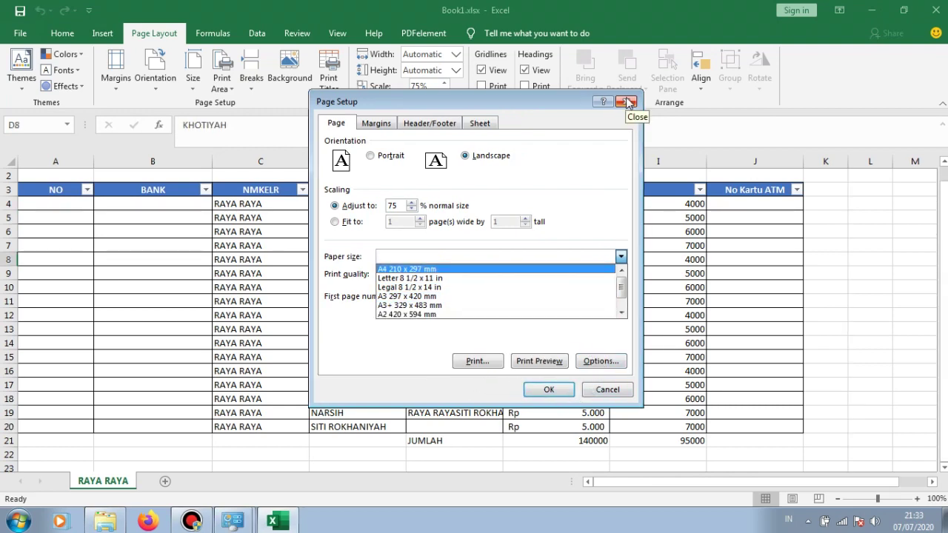
Close Page Setup leaving A4 unchanged, select cell D13, and open the Start menu.
{"action": "left_click", "coordinate": [628, 102]}
{"action": "left_click", "coordinate": [627, 102]}
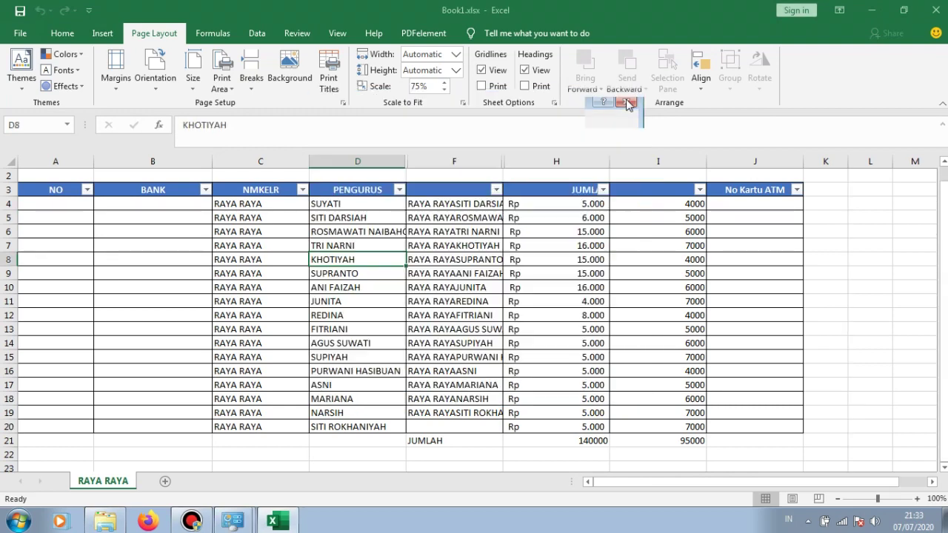
{"action": "left_click", "coordinate": [342, 332]}
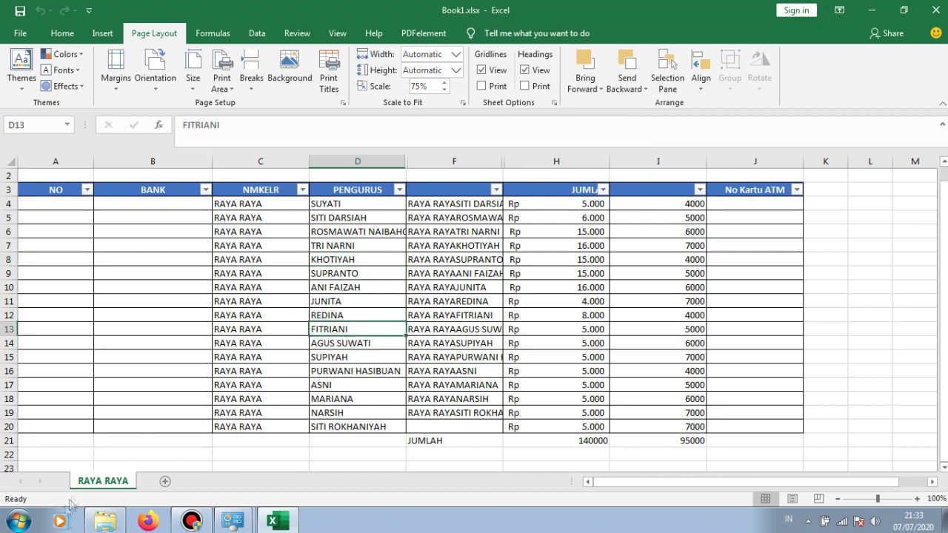
{"action": "left_click", "coordinate": [12, 523]}
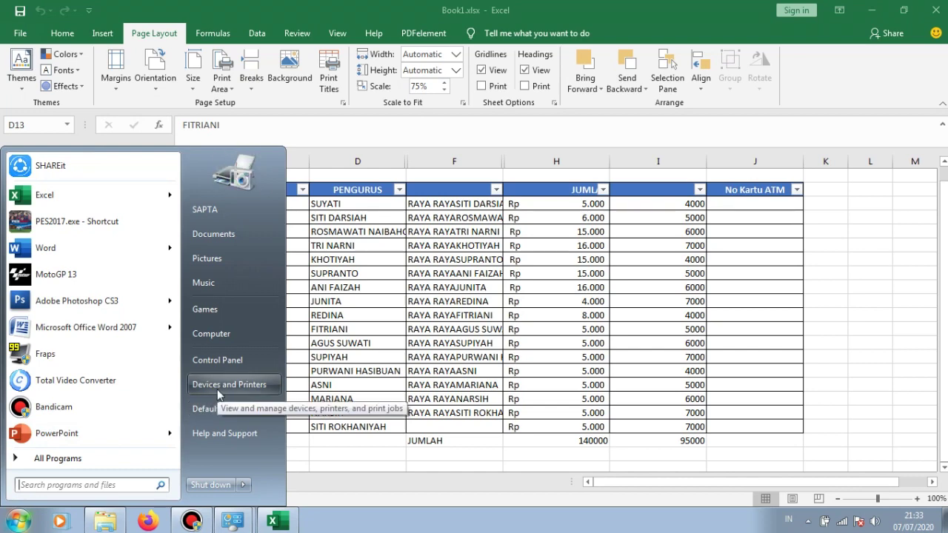
Open Devices and Printers and bring up the EPSON L120 Series printing preferences.
{"action": "left_click", "coordinate": [220, 387]}
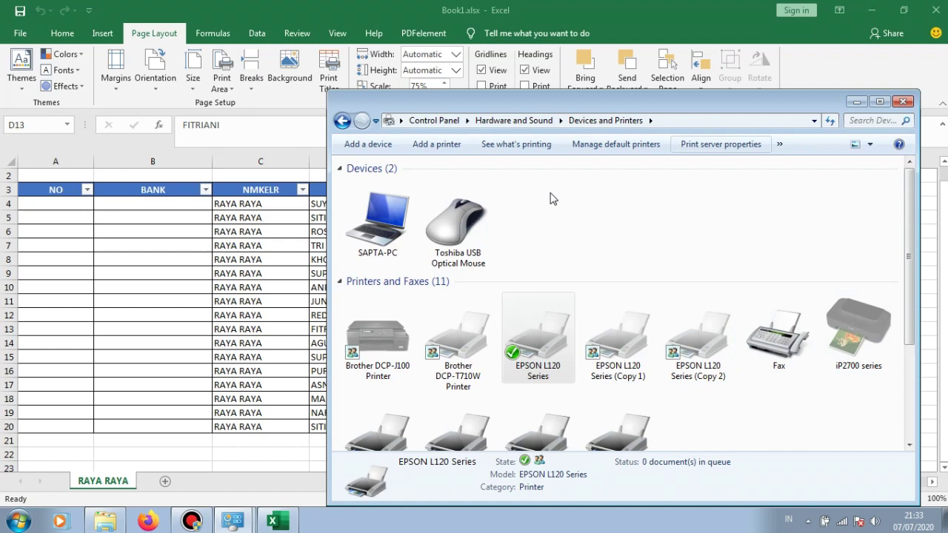
{"action": "left_click", "coordinate": [541, 371]}
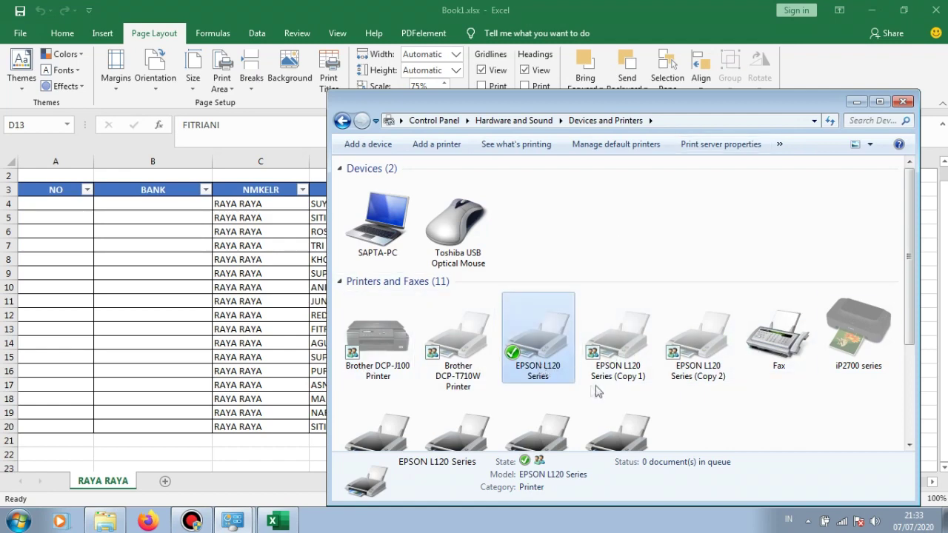
{"action": "right_click", "coordinate": [552, 338]}
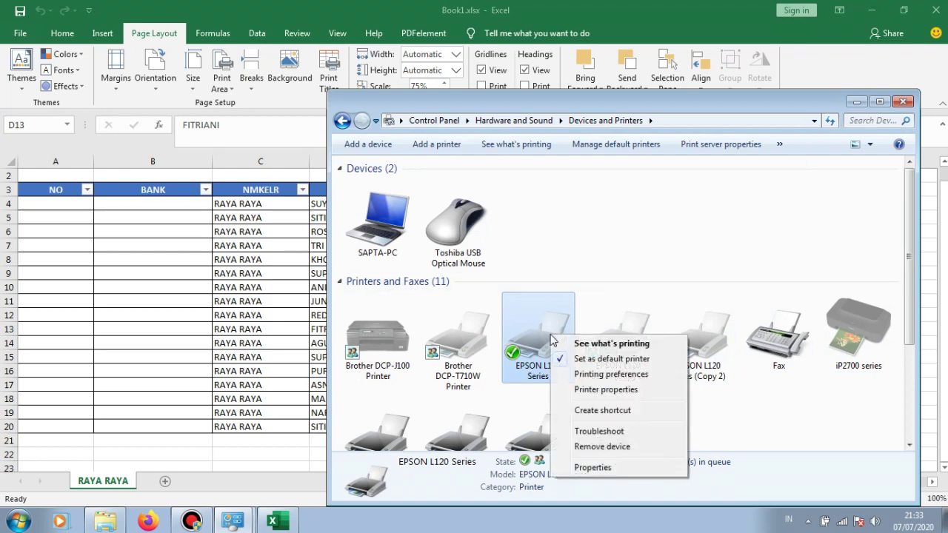
{"action": "left_click", "coordinate": [605, 375]}
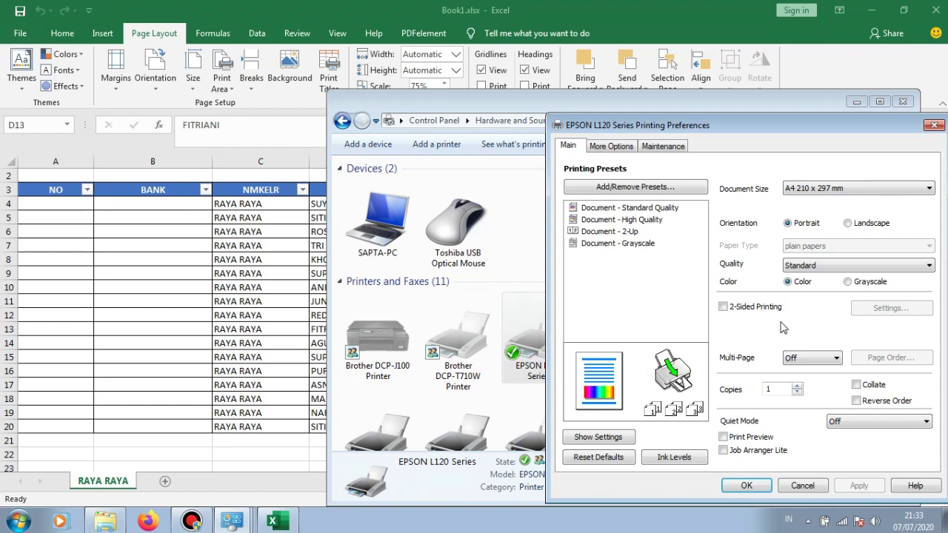
Save a User-Defined paper size 'F4' with 330 mm height, then close the EPSON preferences.
{"action": "left_click", "coordinate": [801, 189]}
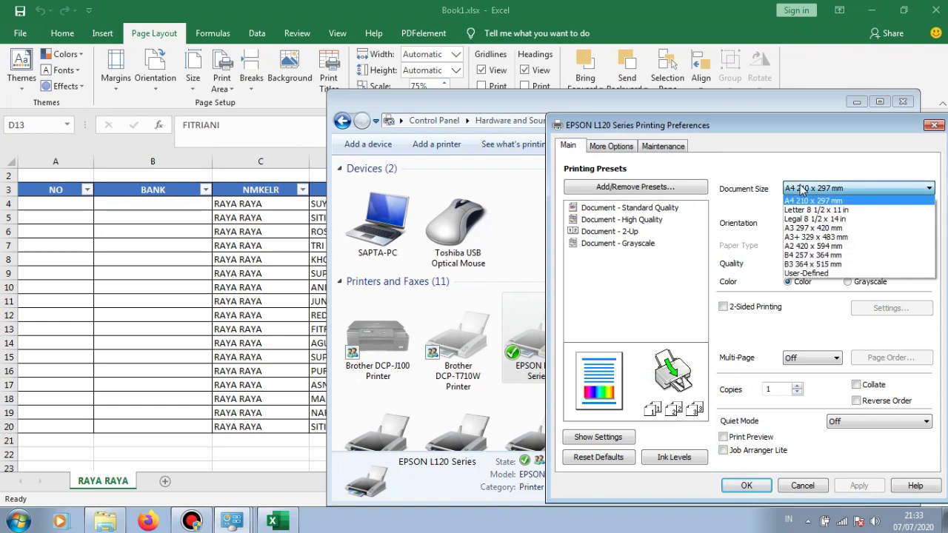
{"action": "left_click", "coordinate": [832, 273]}
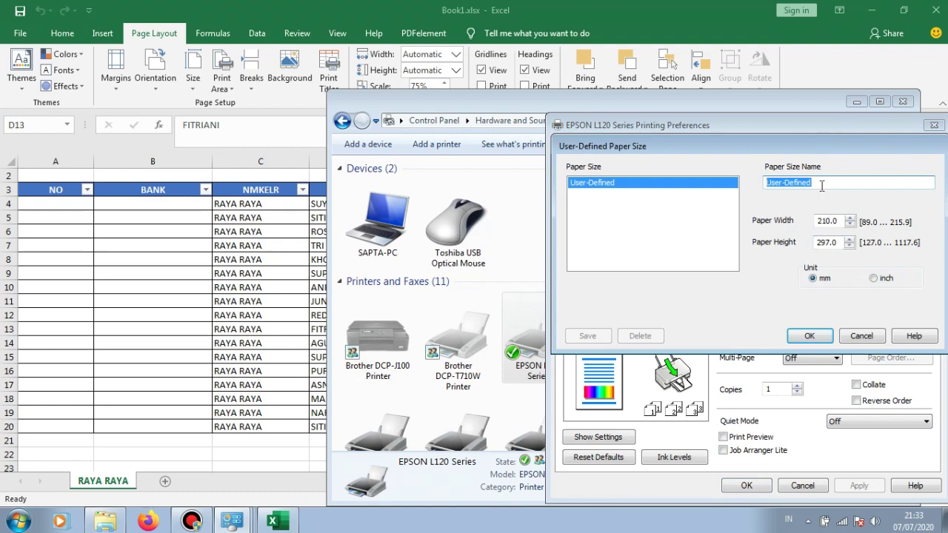
{"action": "type", "text": "F4"}
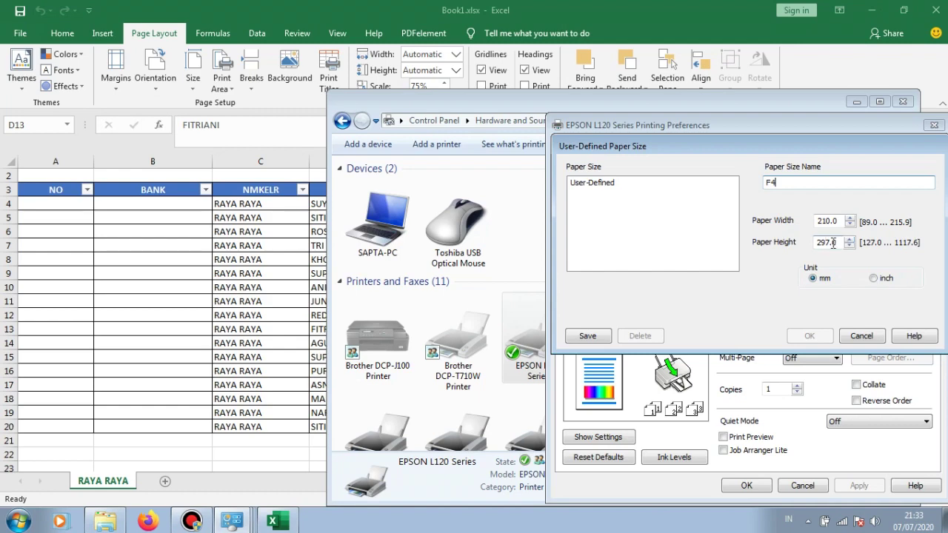
{"action": "double_click", "coordinate": [824, 243]}
{"action": "type", "text": "330"}
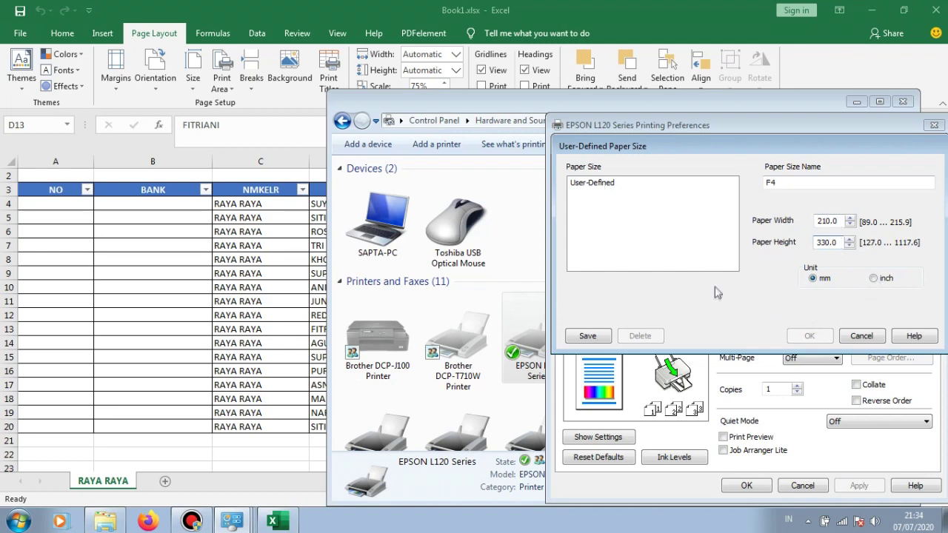
{"action": "left_click", "coordinate": [585, 337]}
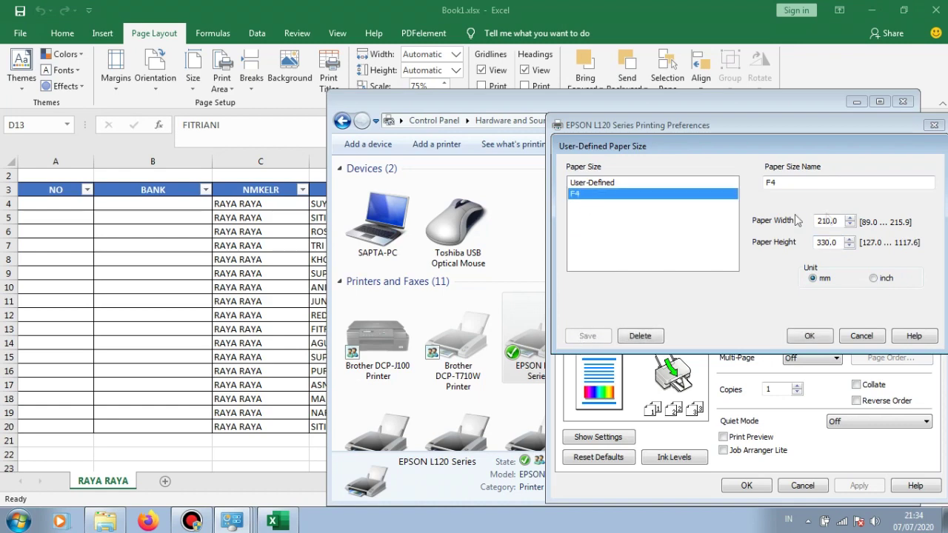
{"action": "left_click", "coordinate": [810, 335]}
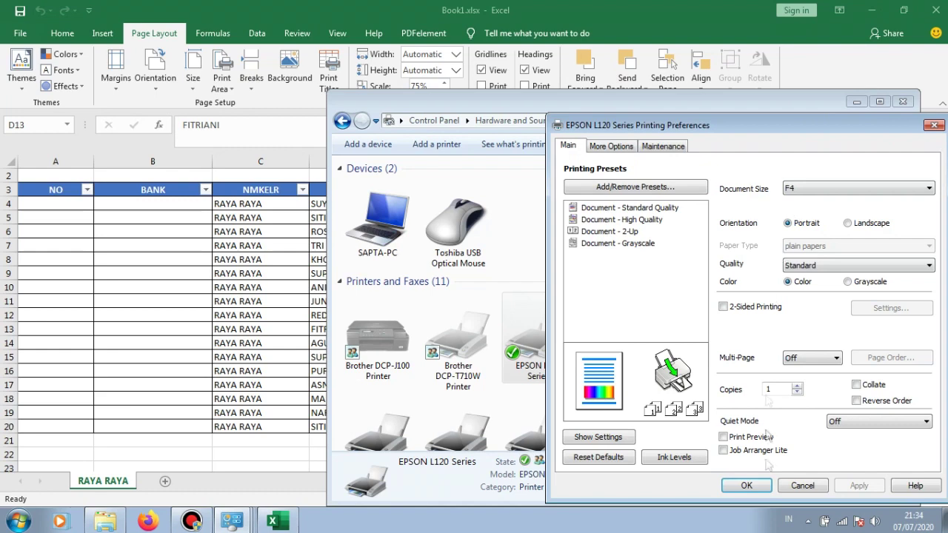
{"action": "left_click", "coordinate": [747, 485]}
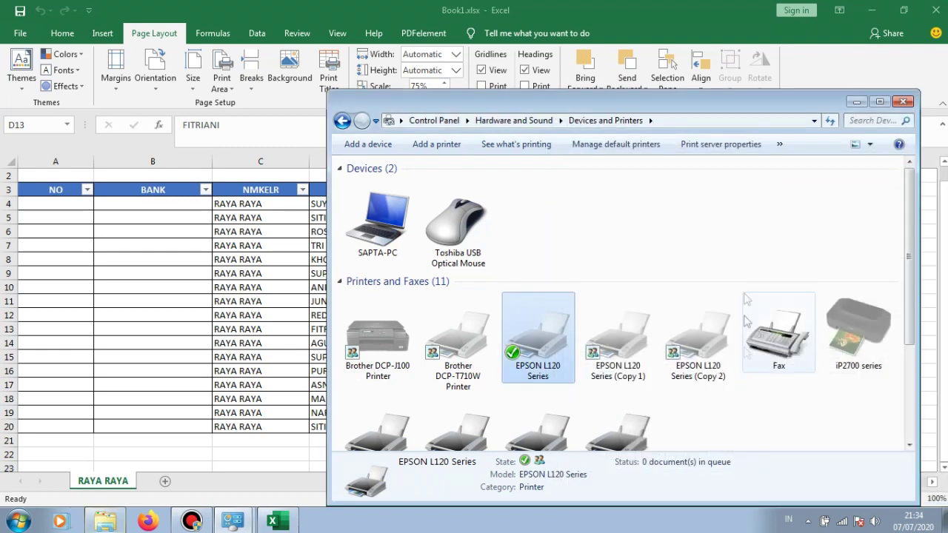
Close Devices and Printers and check the sheet's print preview.
{"action": "left_click", "coordinate": [907, 103]}
{"action": "left_click", "coordinate": [359, 260]}
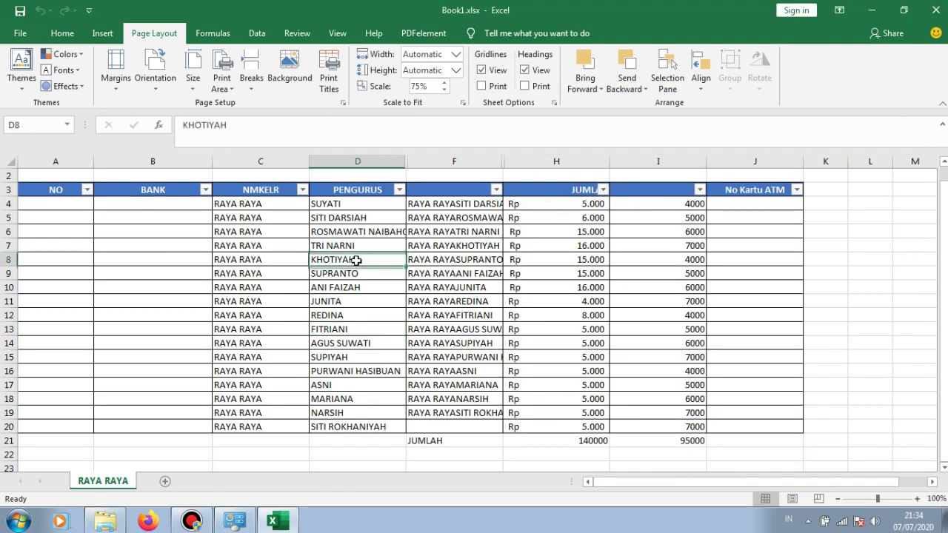
{"action": "key", "text": "ctrl+p"}
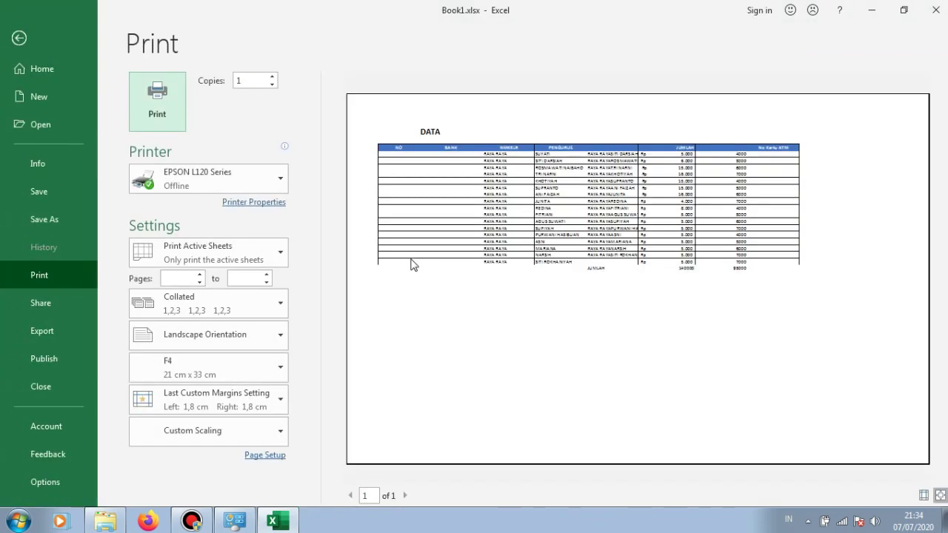
{"action": "left_click", "coordinate": [18, 38]}
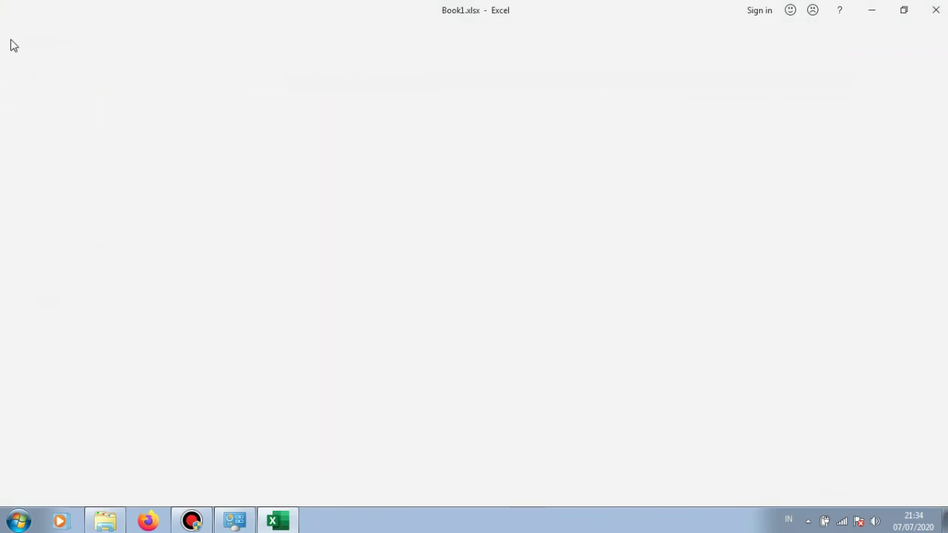
Choose F4 as the paper size in Page Setup and apply it.
{"action": "left_click", "coordinate": [109, 92]}
{"action": "left_click", "coordinate": [174, 333]}
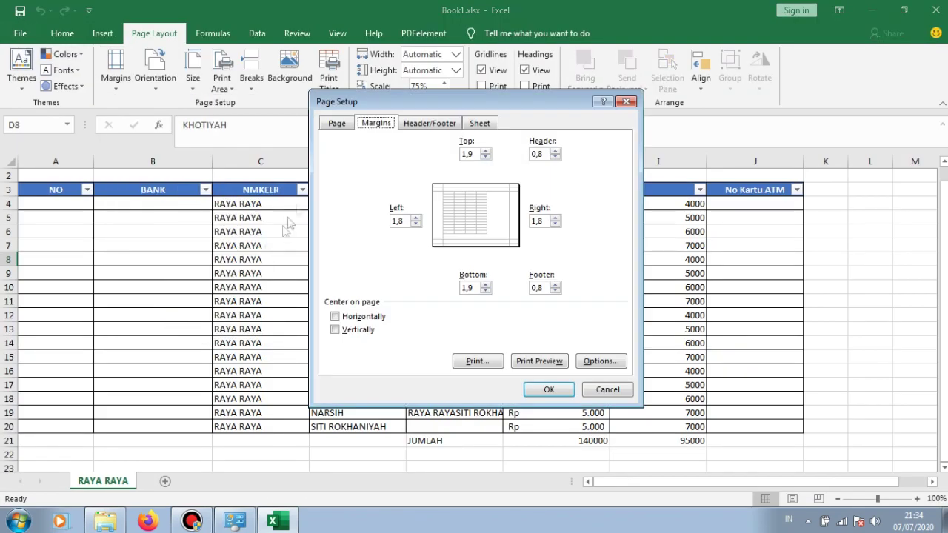
{"action": "left_click", "coordinate": [346, 125]}
{"action": "left_click", "coordinate": [412, 258]}
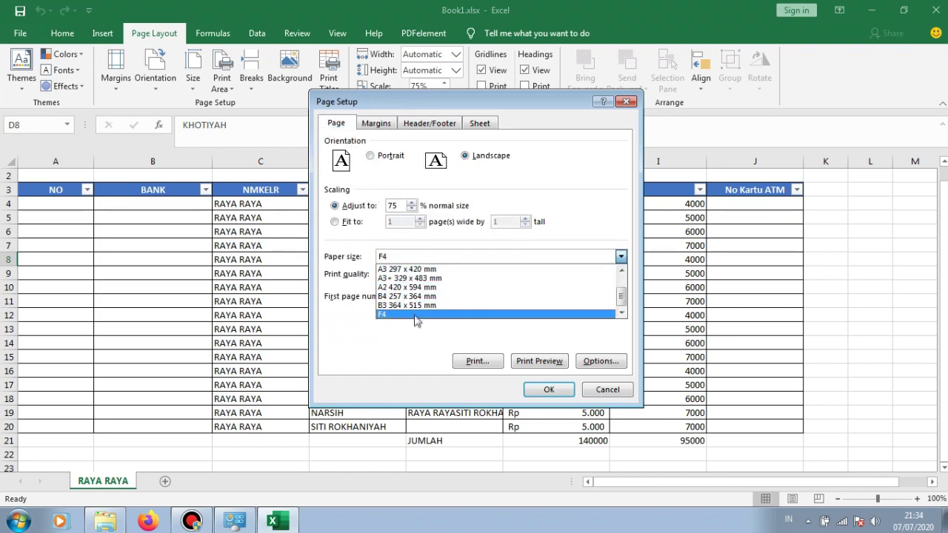
{"action": "scroll", "coordinate": [415, 292], "scroll_direction": "up", "scroll_amount": 2}
{"action": "scroll", "coordinate": [409, 308], "scroll_direction": "down", "scroll_amount": 1}
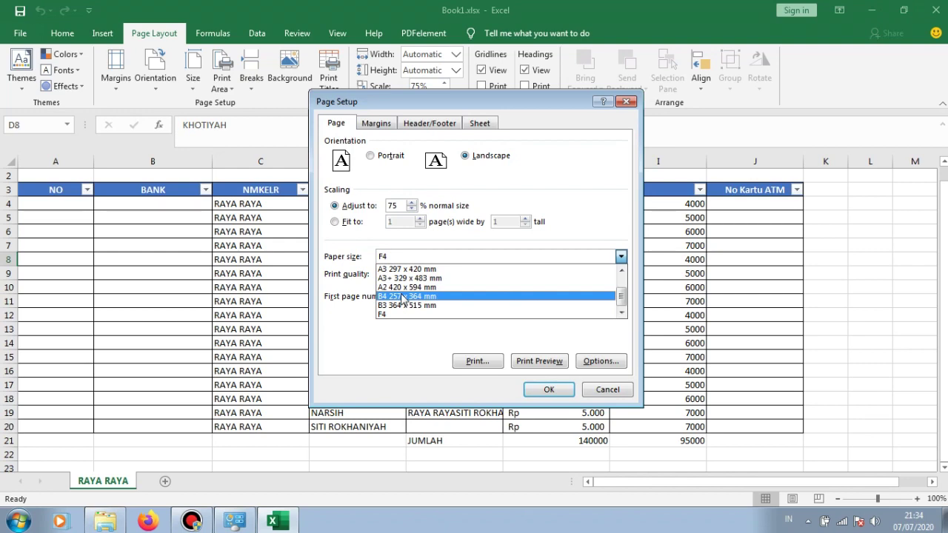
{"action": "left_click", "coordinate": [402, 315]}
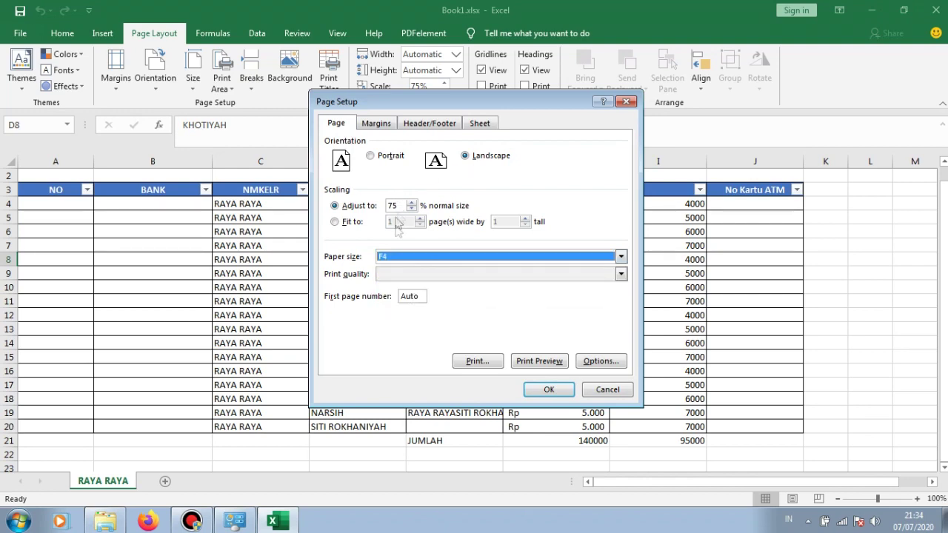
{"action": "left_click", "coordinate": [552, 390]}
{"action": "left_click", "coordinate": [657, 245]}
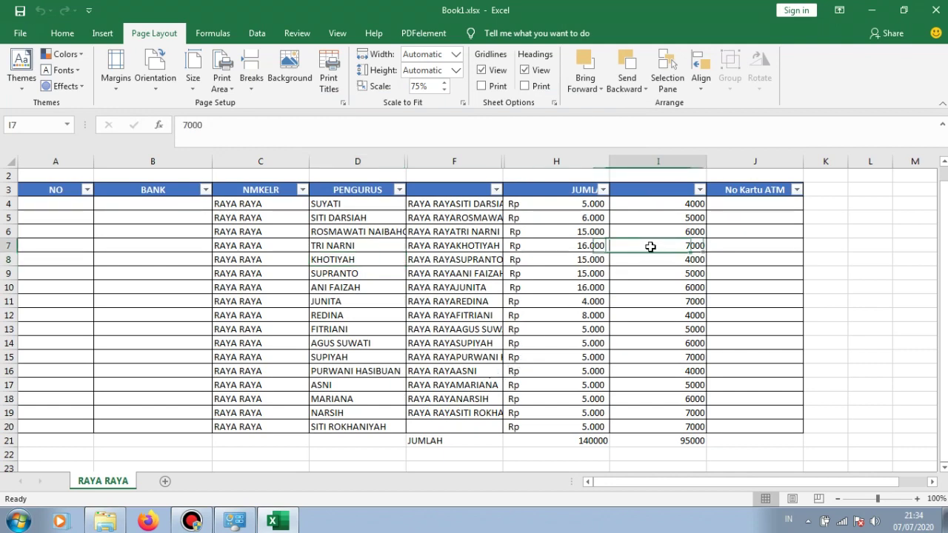